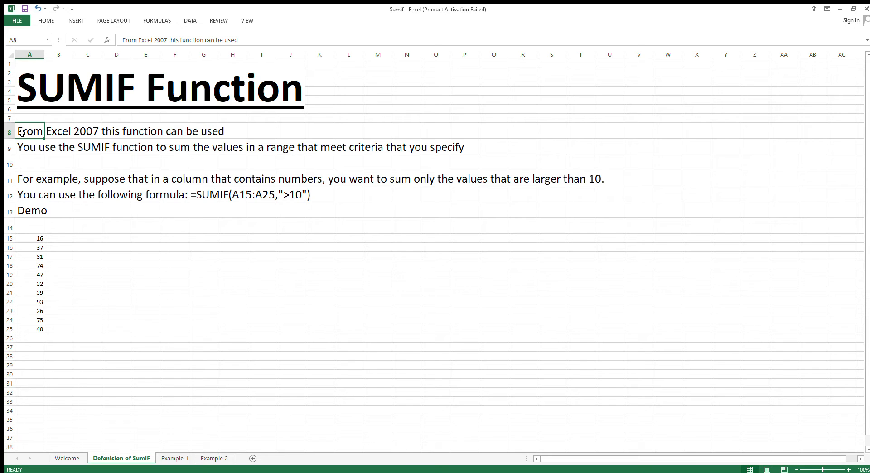
# Read through the SUMIF description, the larger-than-10 example and the sample formula in rows 8 to 12
pyautogui.press('Down')
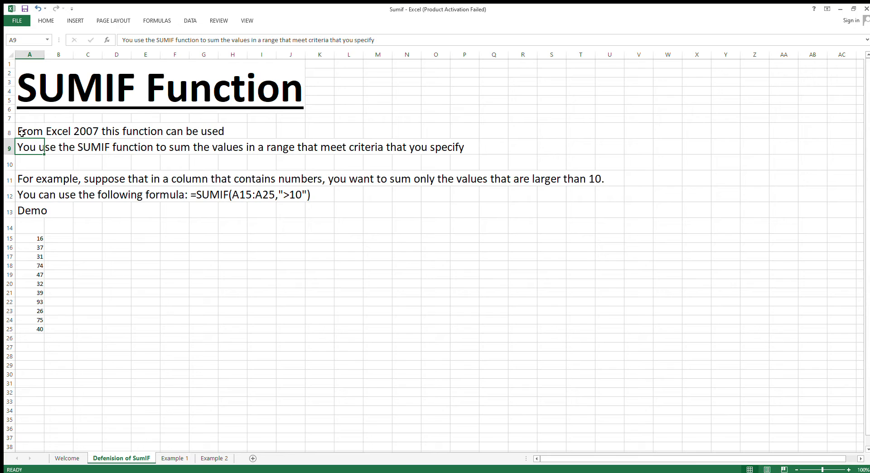
pyautogui.press('Down')
pyautogui.press('Down')
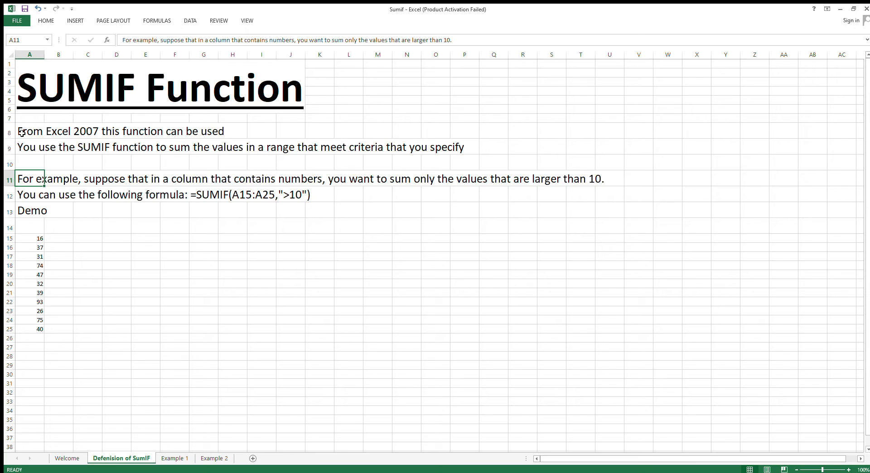
pyautogui.press('Down')
pyautogui.press('Right')
pyautogui.press('Right')
pyautogui.press('Right')
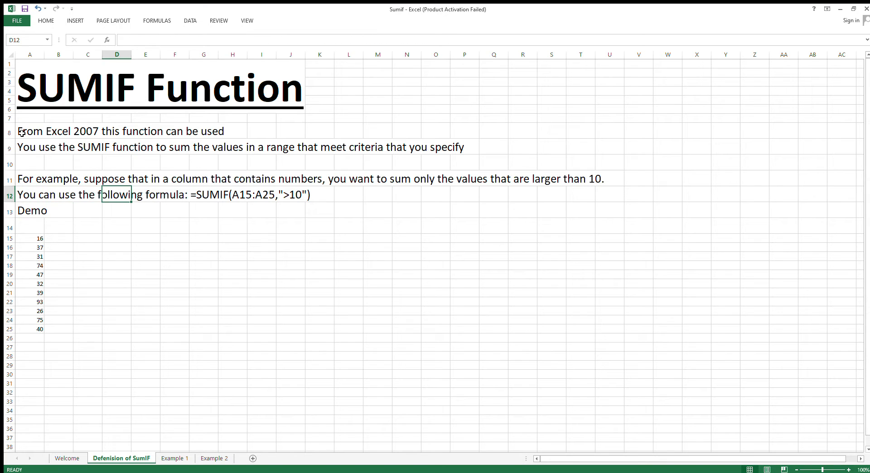
pyautogui.press('Left')
pyautogui.press('Left')
pyautogui.press('Left')
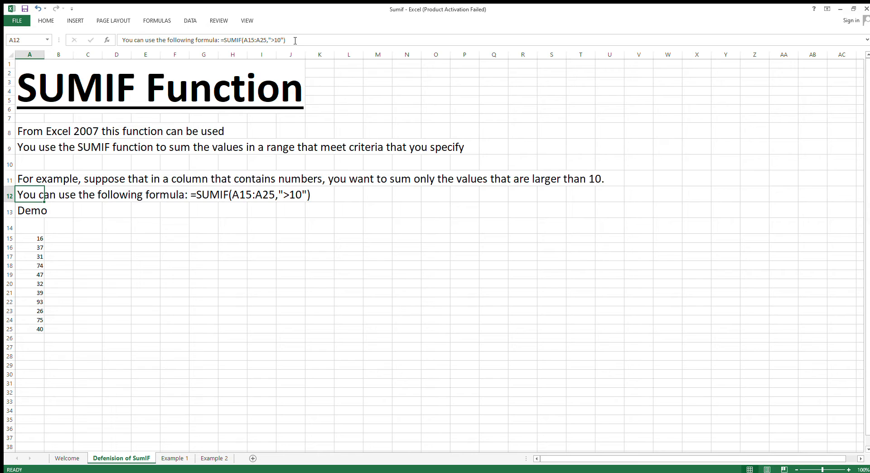
# Copy the formula text =SUMIF(A15:A25,">10") from the sentence in A12 into cell C15
pyautogui.moveTo(295, 41); pyautogui.dragTo(220, 40)
pyautogui.hotkey('ctrl', 'c')
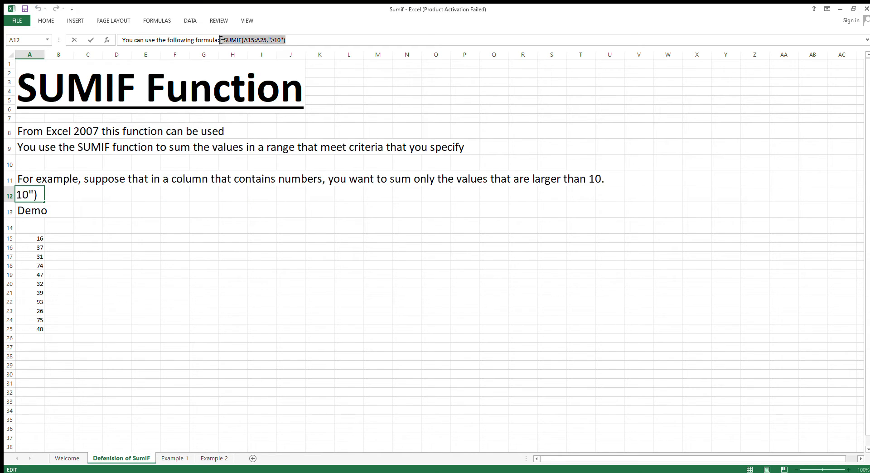
pyautogui.press('Escape')
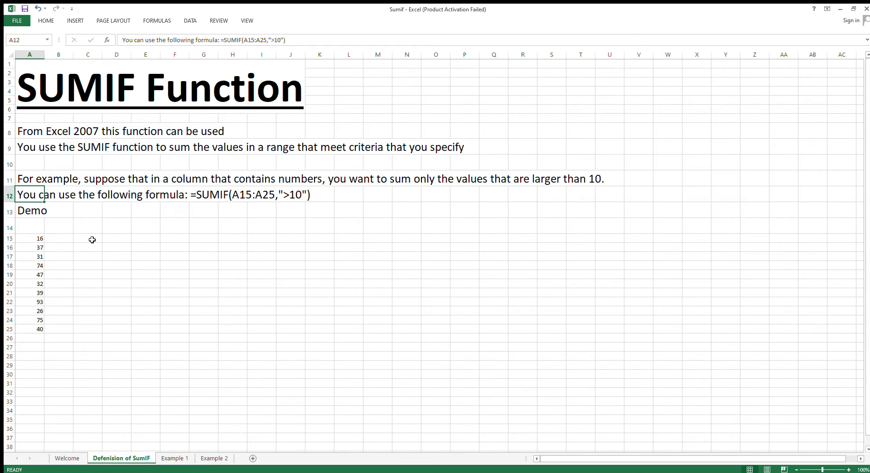
pyautogui.click(92, 239)
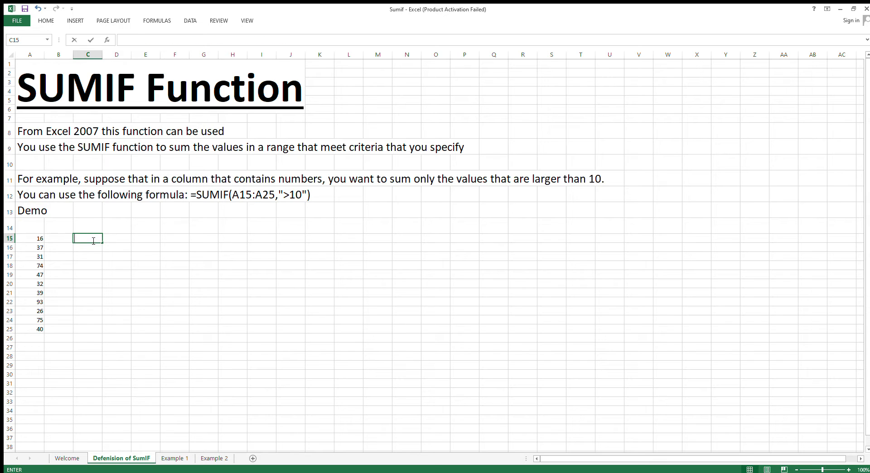
pyautogui.hotkey('ctrl', 'v')
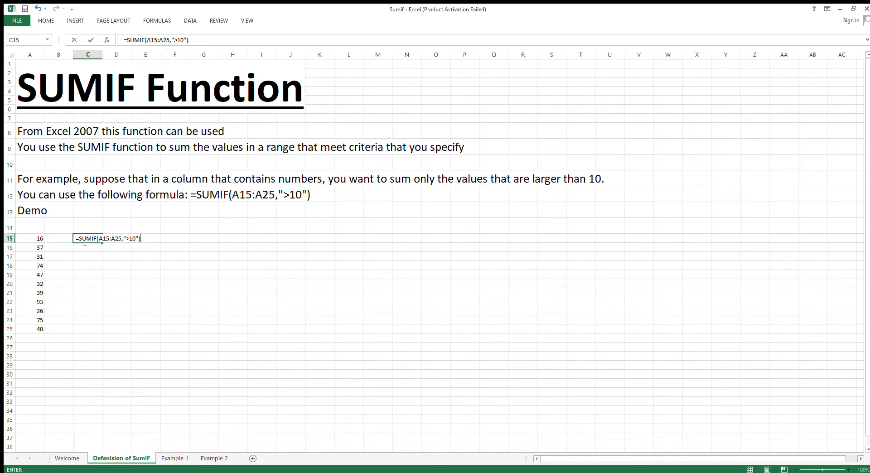
pyautogui.click(103, 241)
pyautogui.press('Return')
pyautogui.press('Up')
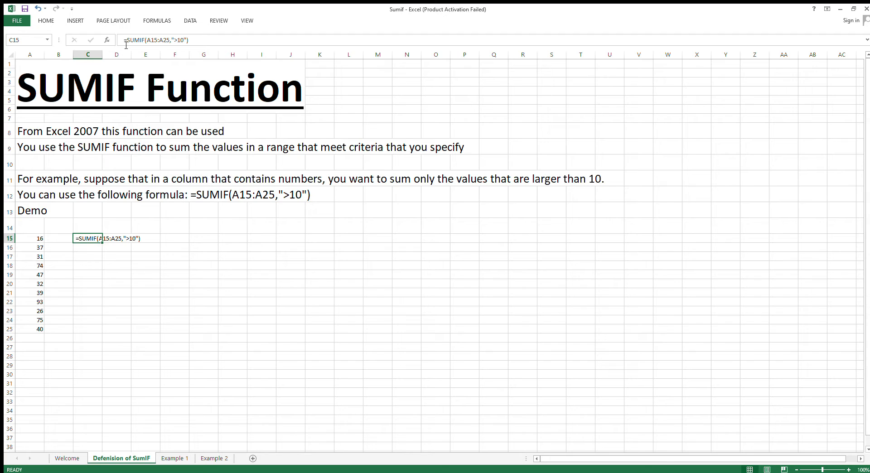
# Remove the leading space from the entry in C15 so it evaluates as a SUMIF formula
pyautogui.click(126, 42)
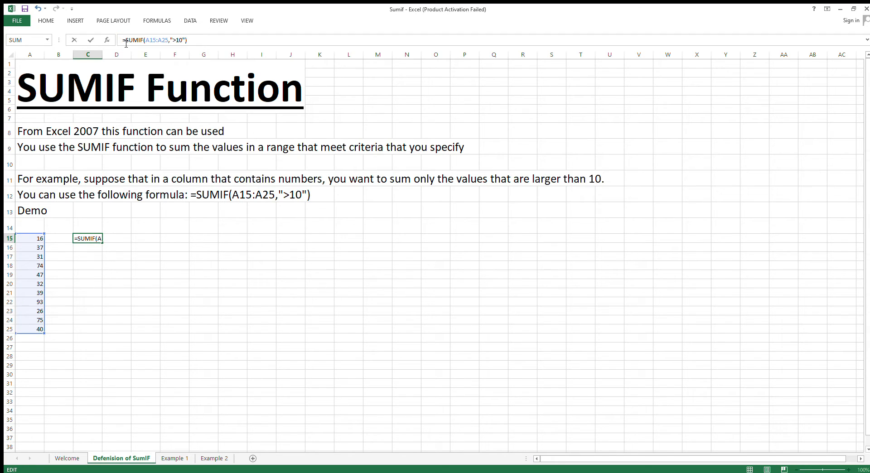
pyautogui.press('Return')
pyautogui.press('Up')
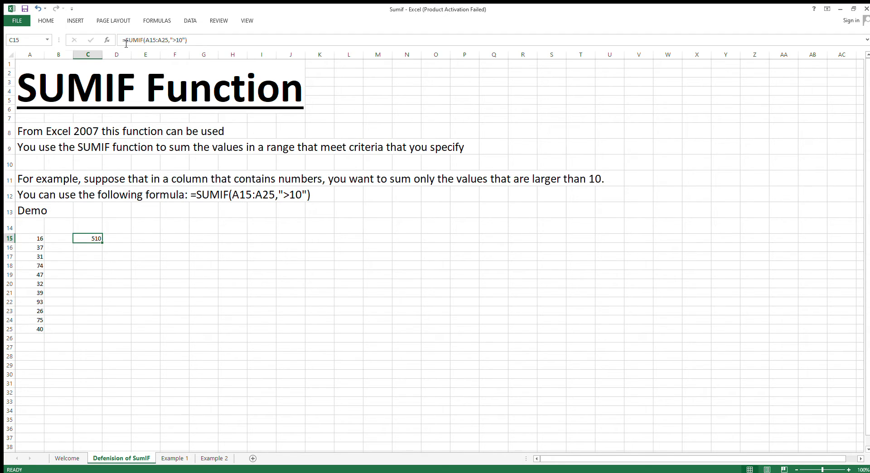
pyautogui.press('Left')
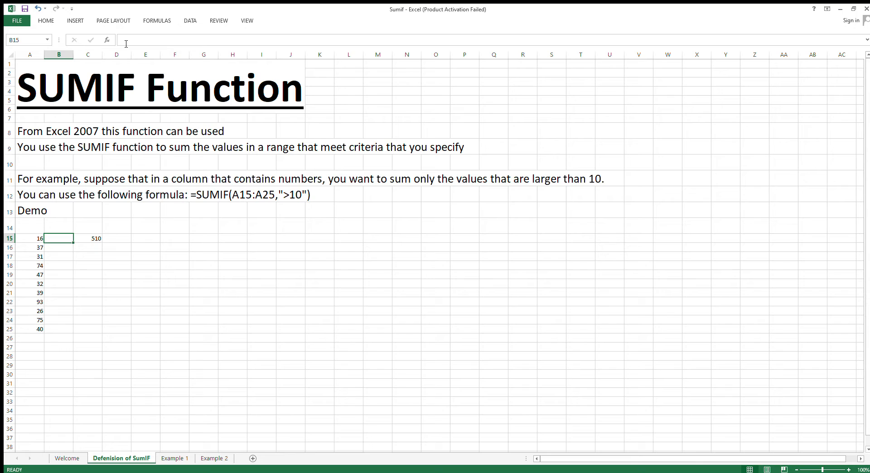
pyautogui.write('16')
pyautogui.press('Return')
pyautogui.write('37')
pyautogui.press('Return')
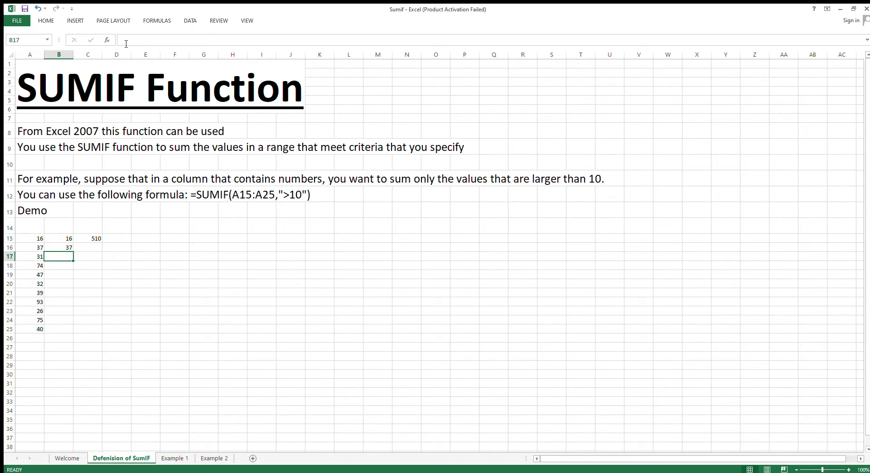
pyautogui.press('Up')
pyautogui.press('Delete')
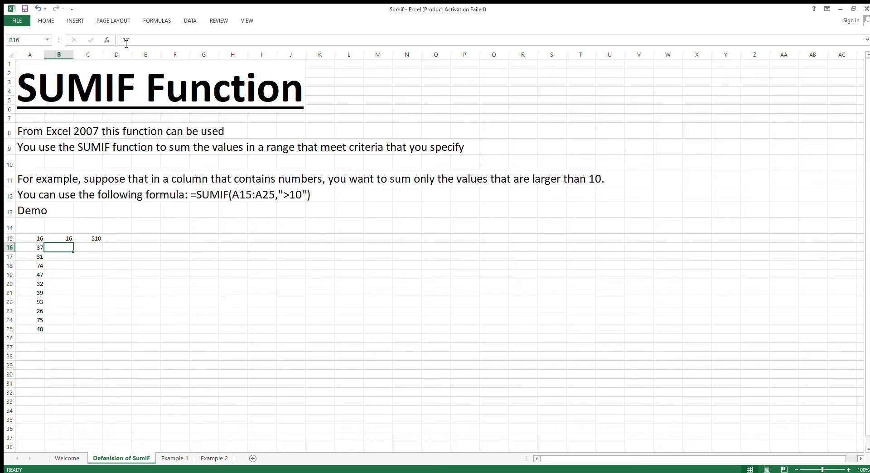
# Check the sum of the numbers in A15:A25 against the SUMIF result in C15
pyautogui.press('Left')
pyautogui.press('Up')
pyautogui.hotkey('ctrl', 'shift', 'Down')
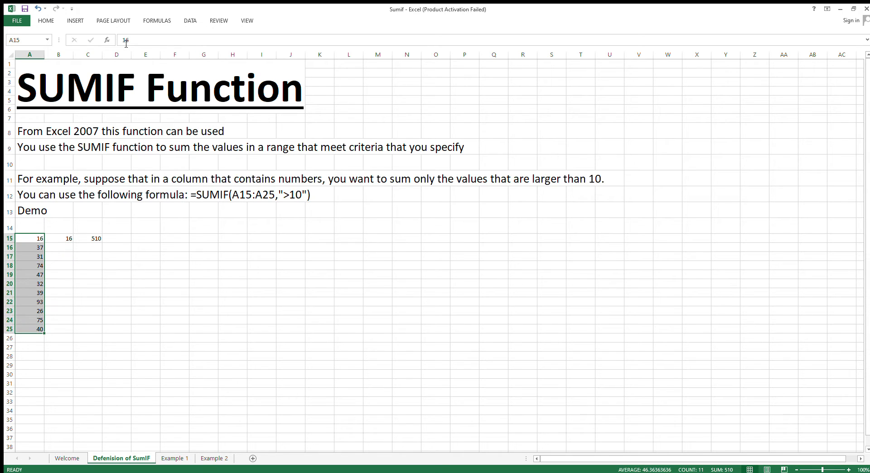
pyautogui.press('Up')
pyautogui.press('Right')
pyautogui.press('Right')
pyautogui.press('Down')
pyautogui.press('Left')
pyautogui.press('Right')
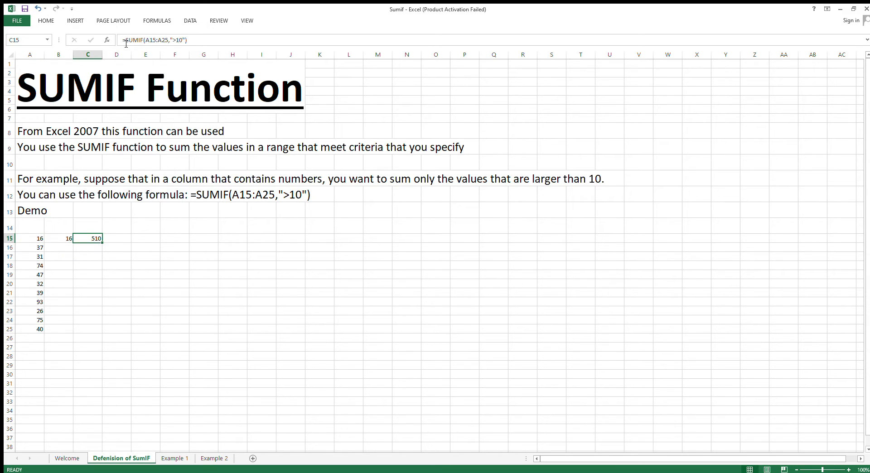
# Clear cell B15 and change the criterion of the SUMIF formula in C15 to ">50"
pyautogui.press('Left')
pyautogui.press('Right')
pyautogui.click(186, 40)
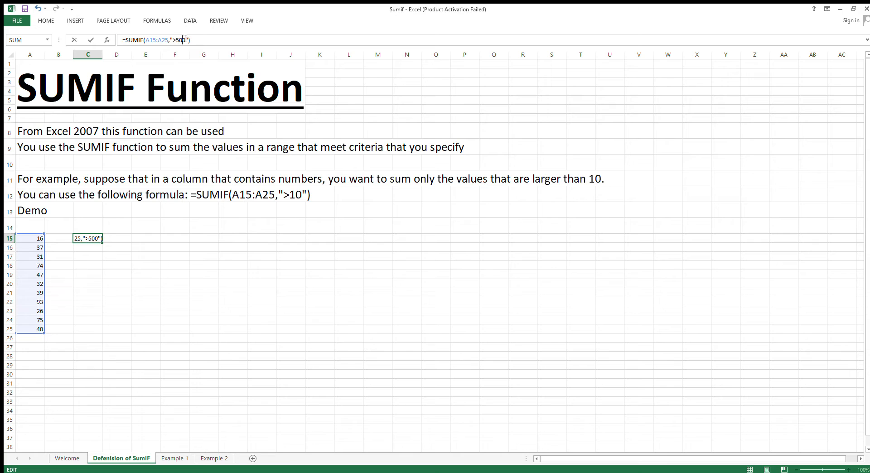
pyautogui.press('Return')
pyautogui.press('Up')
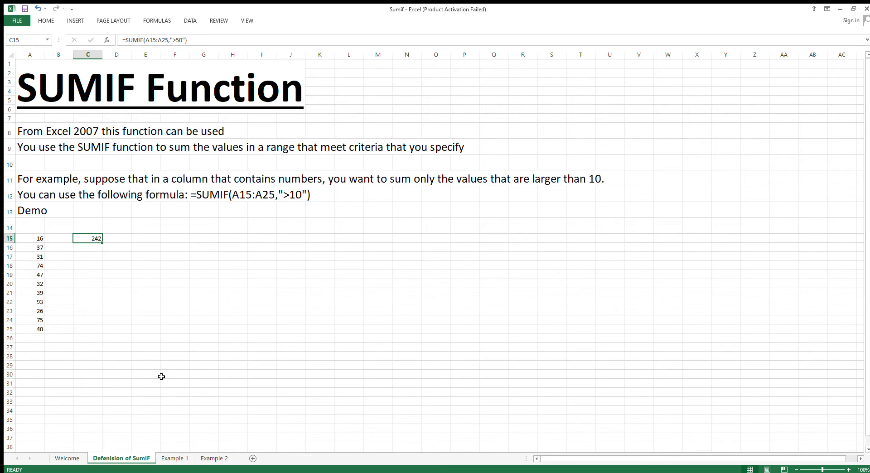
# Open the Example 1 sheet and examine its property values, commissions and the first formula description
pyautogui.click(172, 459)
pyautogui.keyDown('ctrl'); pyautogui.scroll(5, 200, 303); pyautogui.keyUp('ctrl')
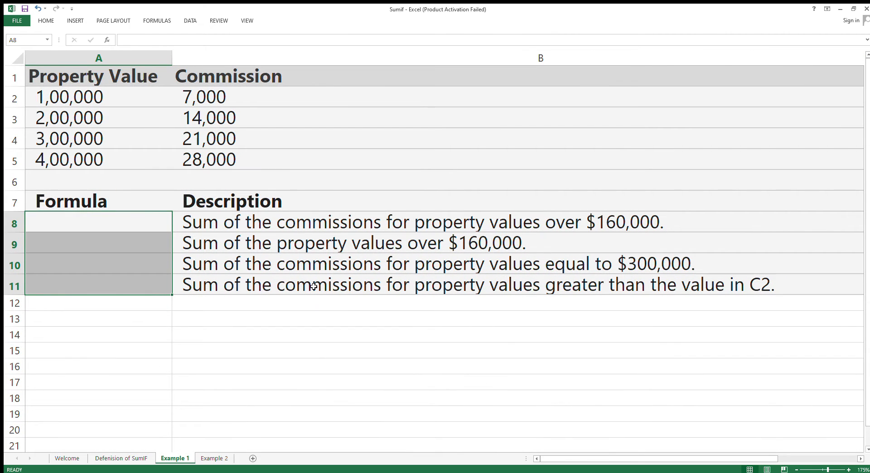
pyautogui.click(171, 140)
pyautogui.press('Up')
pyautogui.press('Up')
pyautogui.press('Up')
pyautogui.press('Down')
pyautogui.press('Up')
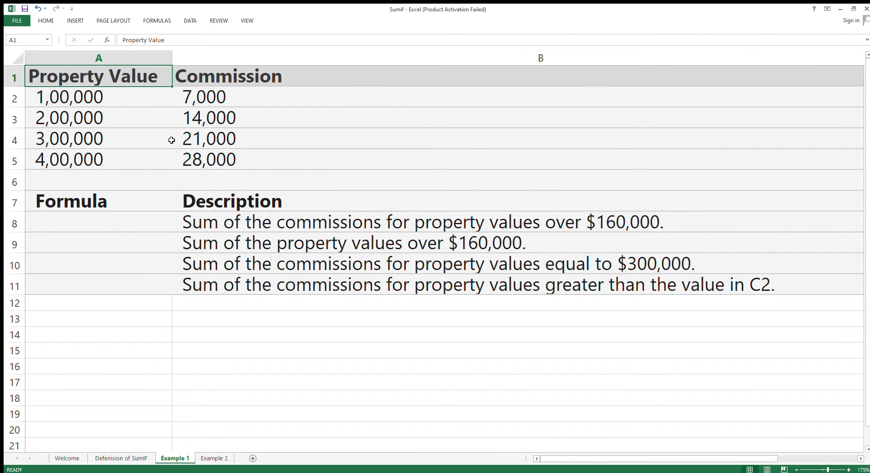
pyautogui.click(220, 101)
pyautogui.press('Down')
pyautogui.press('Down')
pyautogui.press('Down')
pyautogui.press('Down')
pyautogui.press('Left')
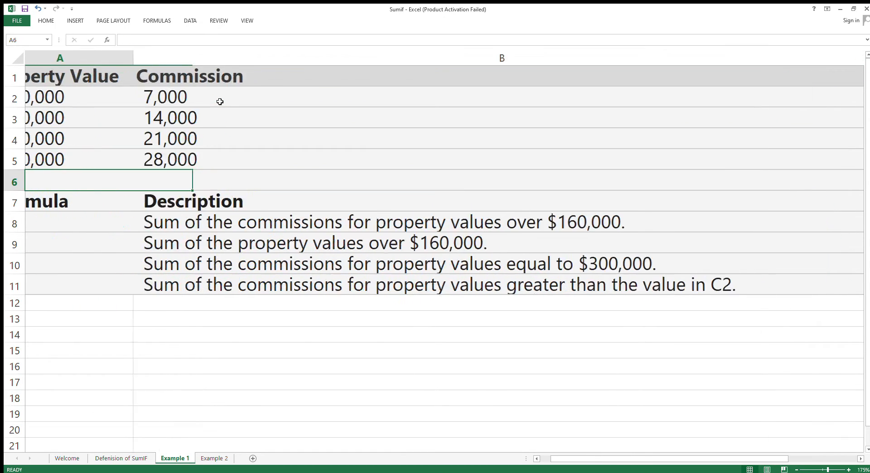
pyautogui.press('Right')
pyautogui.press('Left')
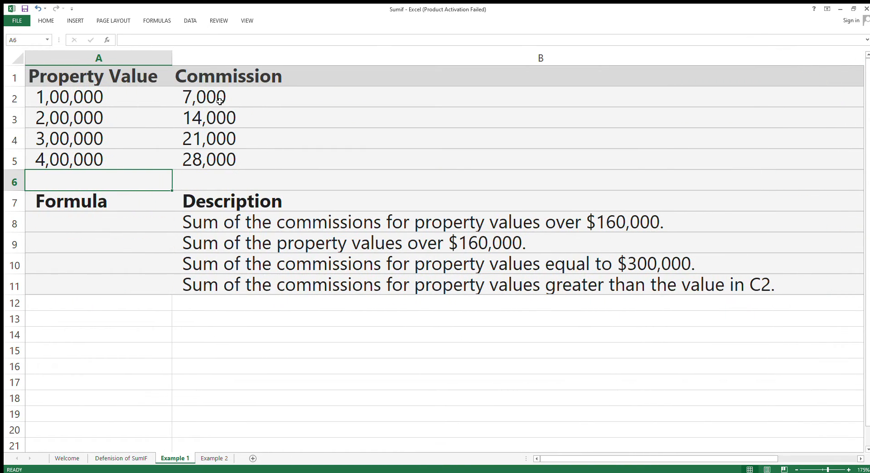
pyautogui.click(243, 216)
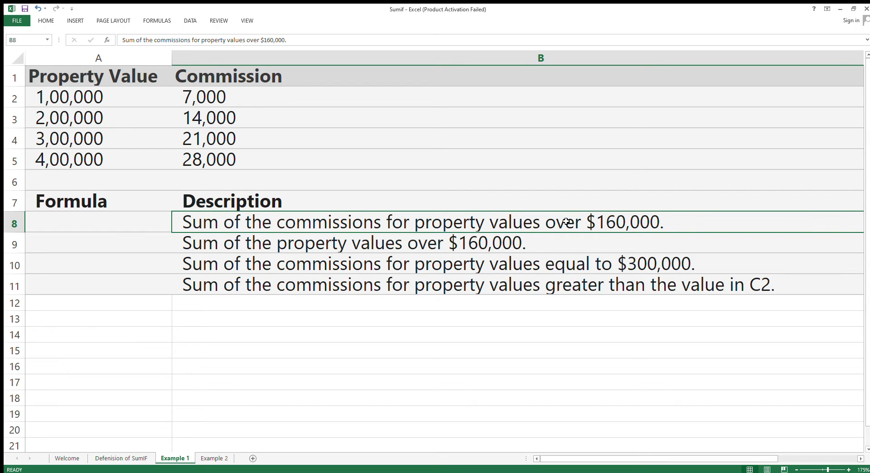
# Begin a SUMIF formula in A8 using the property values A2:A5 as the criteria range
pyautogui.click(98, 225)
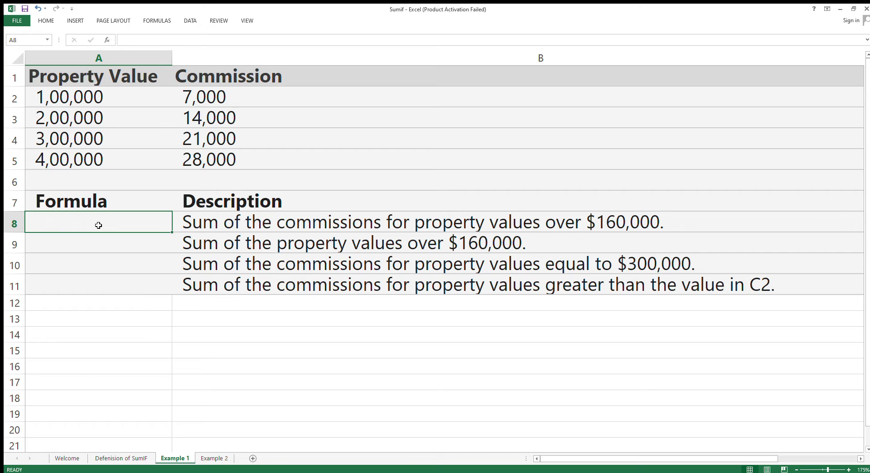
pyautogui.write('=')
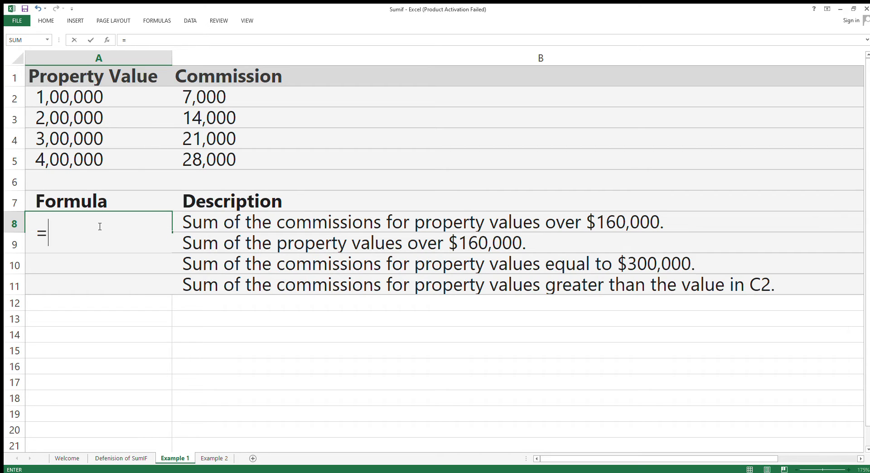
pyautogui.write('sumif(')
pyautogui.click(65, 101)
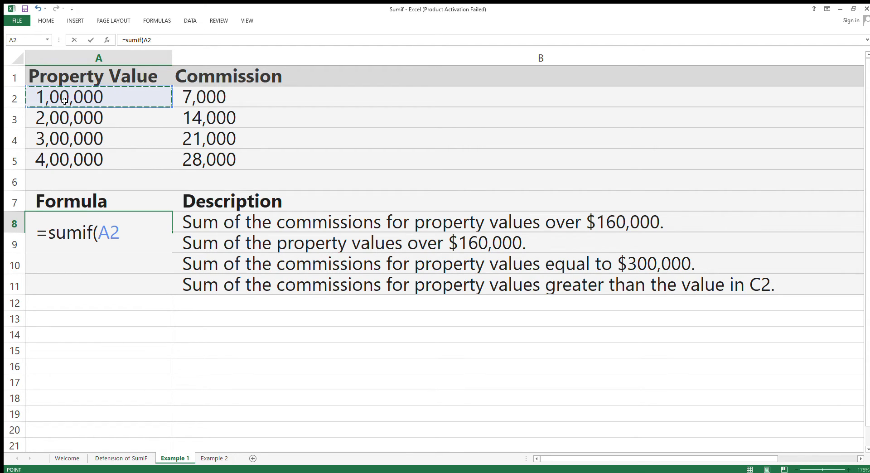
pyautogui.hotkey('shift', 'Down')
pyautogui.hotkey('shift', 'Down')
pyautogui.hotkey('shift', 'Down')
pyautogui.hotkey('shift', 'Down')
pyautogui.hotkey('shift', 'Up')
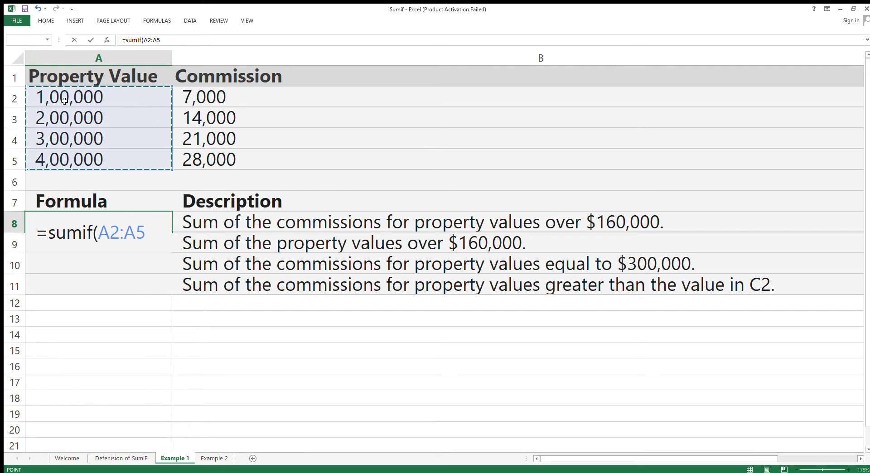
# Complete the A8 formula with the criterion ">160000" and the commissions B2:B5 as the sum range
pyautogui.write(',')
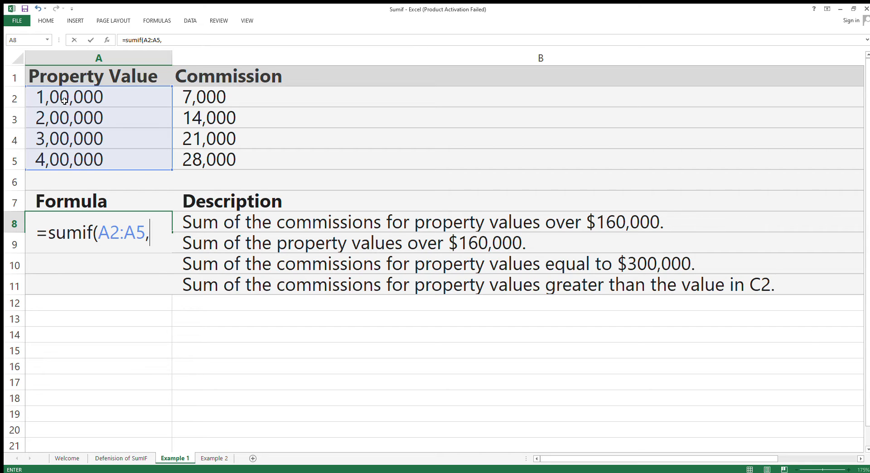
pyautogui.write('">16')
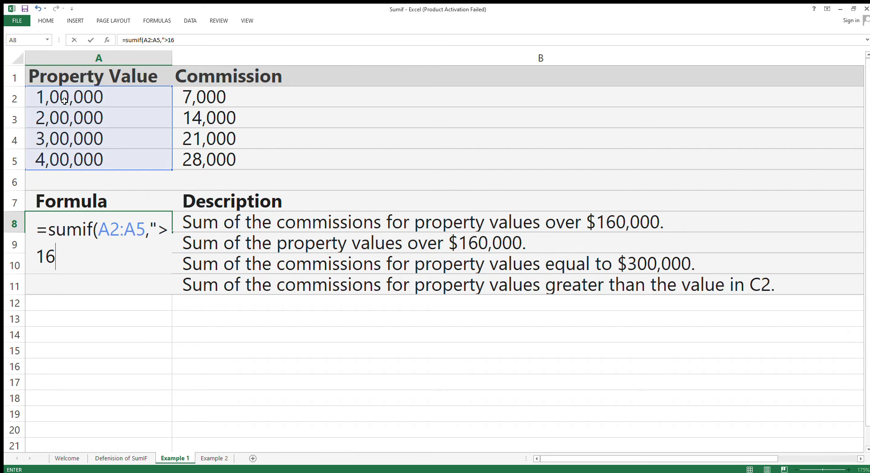
pyautogui.write('0000')
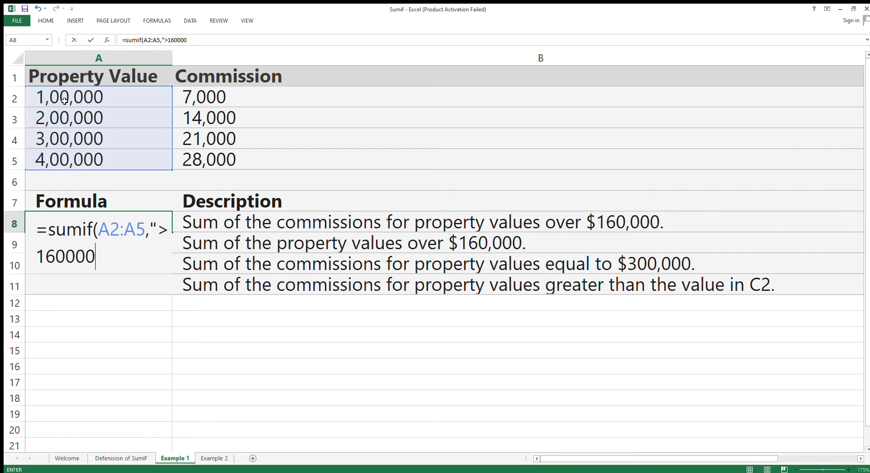
pyautogui.write('",')
pyautogui.click(198, 102)
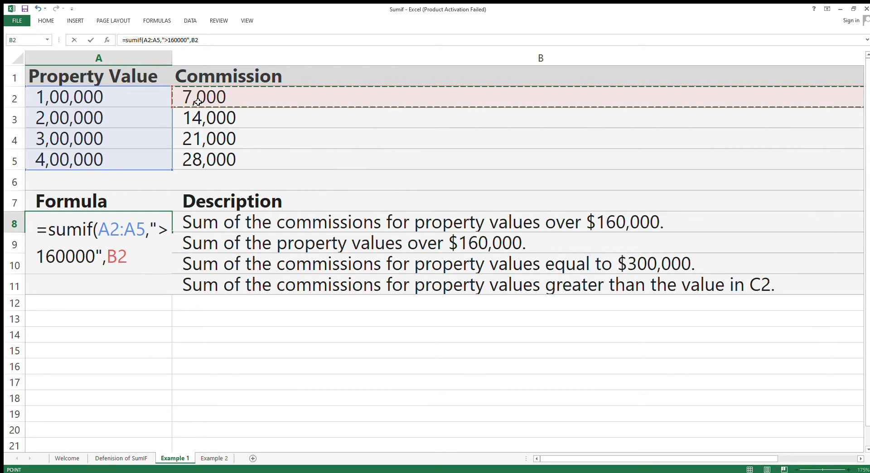
pyautogui.hotkey('shift', 'Down')
pyautogui.hotkey('shift', 'Down')
pyautogui.hotkey('shift', 'Down')
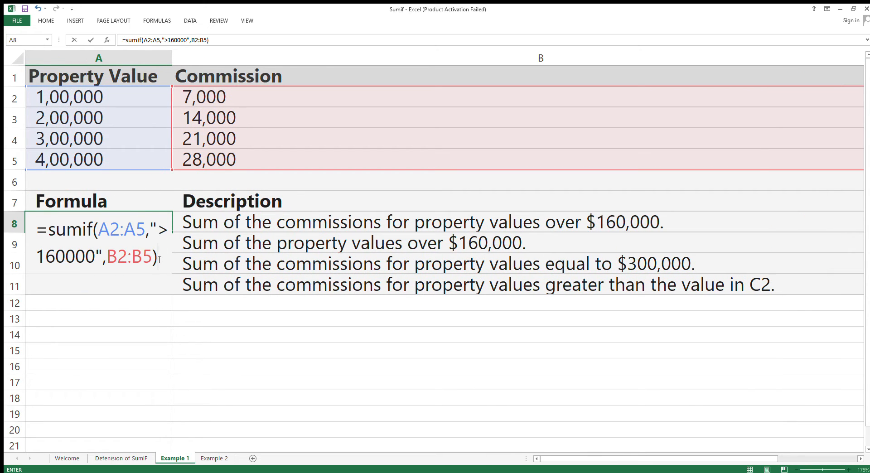
pyautogui.press('Return')
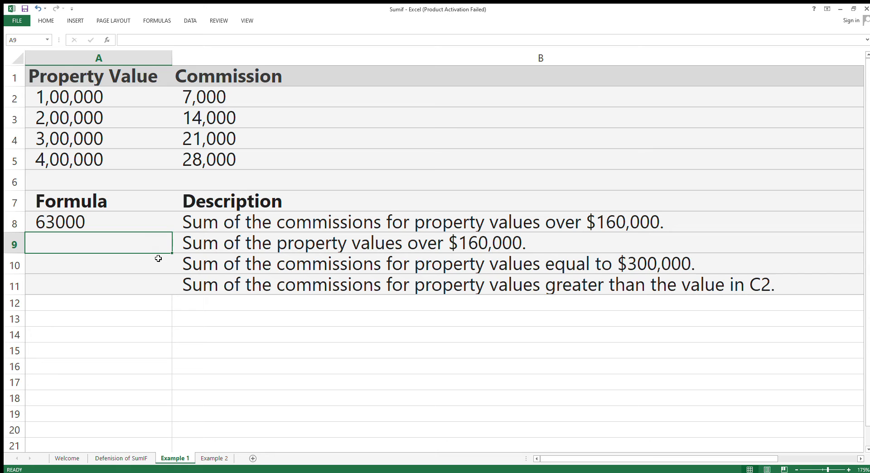
# Compare the A8 result with the expected value in the Result column and review the descriptions in B8:B11
pyautogui.press('Up')
pyautogui.press('Right')
pyautogui.press('Right')
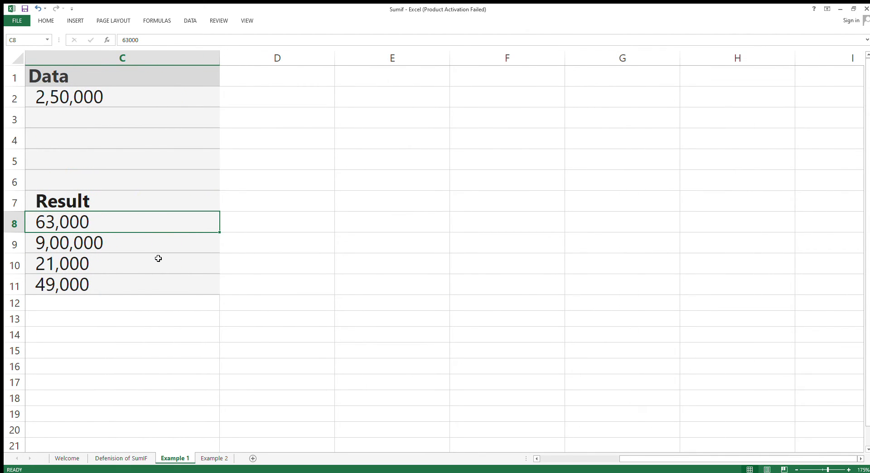
pyautogui.press('Left')
pyautogui.press('Left')
pyautogui.press('Right')
pyautogui.hotkey('shift', 'Down')
pyautogui.hotkey('shift', 'Down')
pyautogui.hotkey('shift', 'Down')
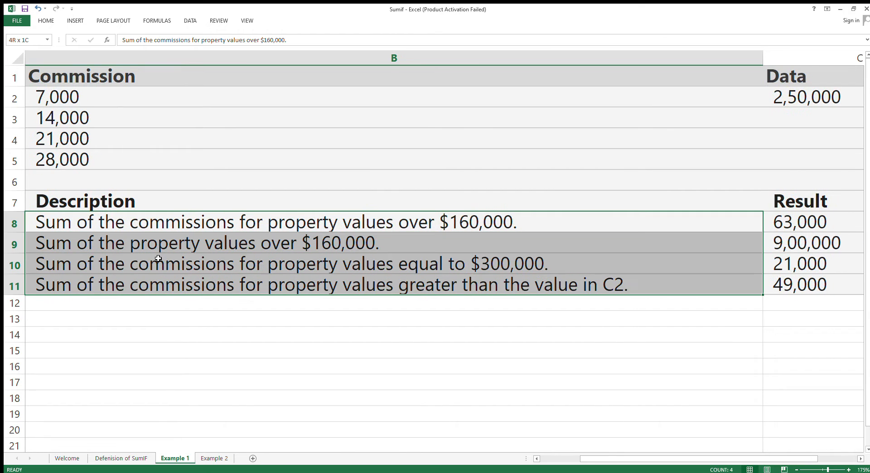
# Reduce the font size of the descriptions in B8:B11 and narrow column B
pyautogui.click(48, 17)
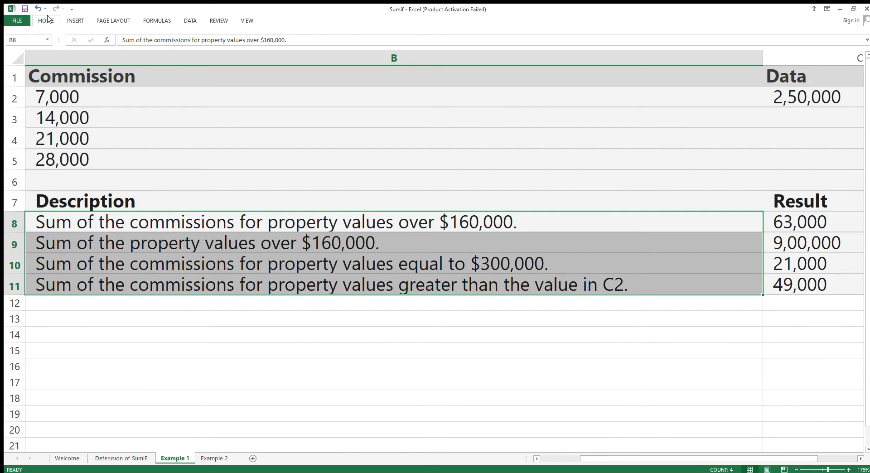
pyautogui.doubleClick(155, 36)
pyautogui.click(155, 39)
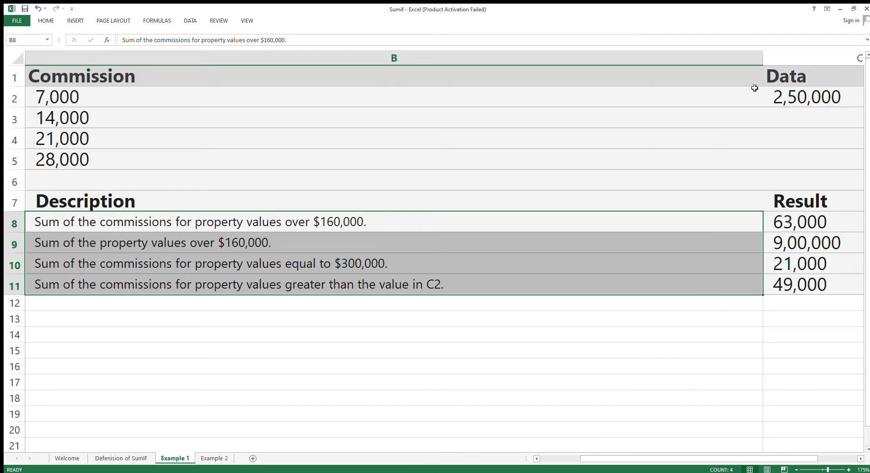
pyautogui.click(764, 121)
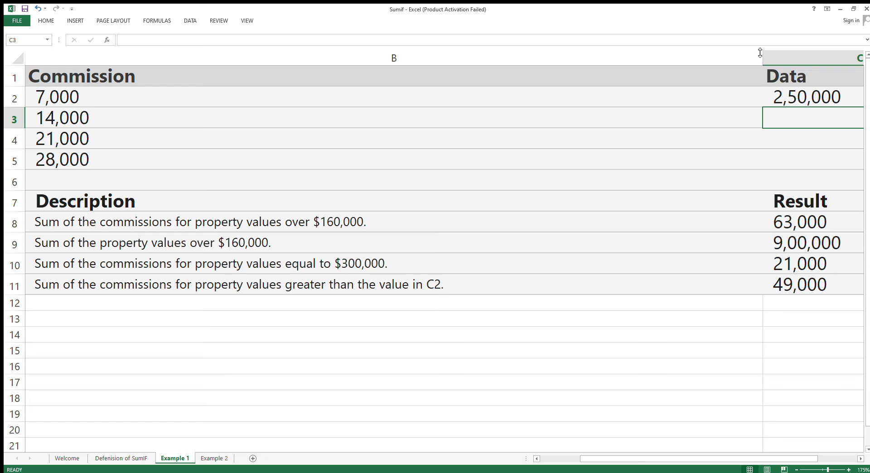
pyautogui.moveTo(762, 57); pyautogui.dragTo(614, 56)
pyautogui.hscroll(-1, 596, 144)
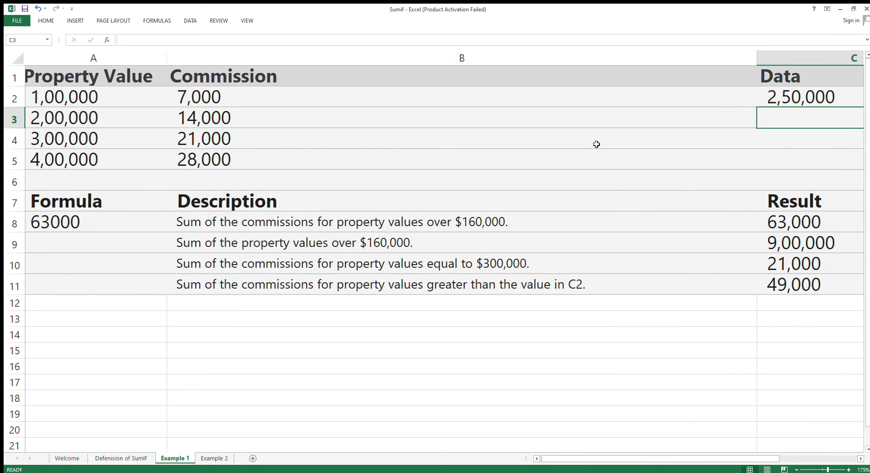
# Begin a SUMIF formula in A9 using the property values A2:A5 as the range
pyautogui.click(93, 244)
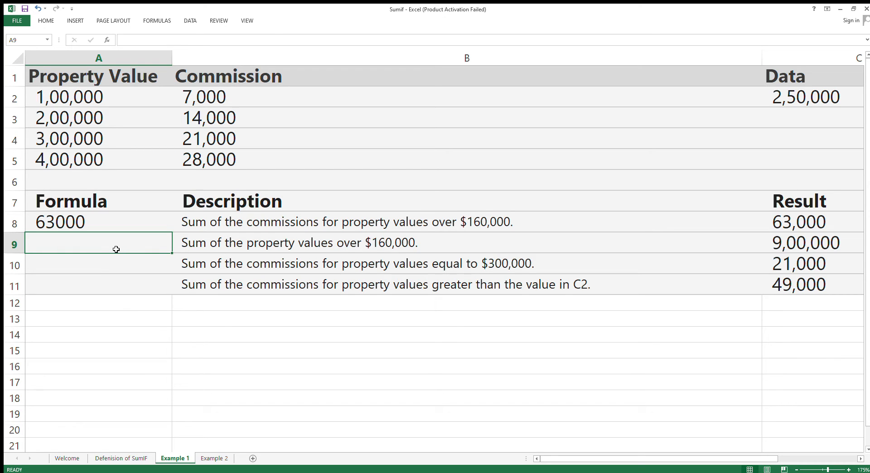
pyautogui.write('=sum')
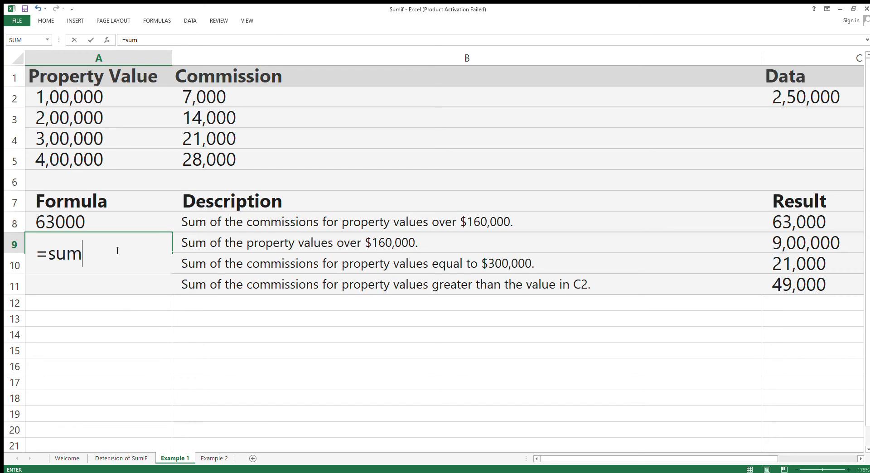
pyautogui.write('if')
pyautogui.press('Tab')
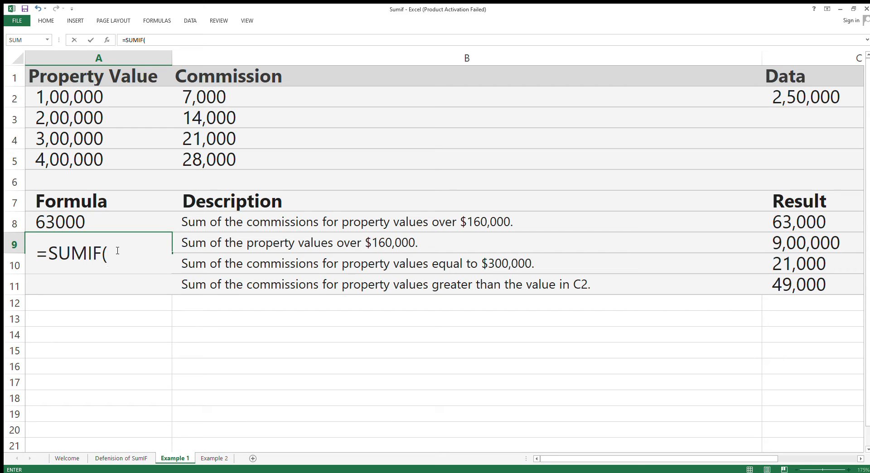
pyautogui.click(100, 103)
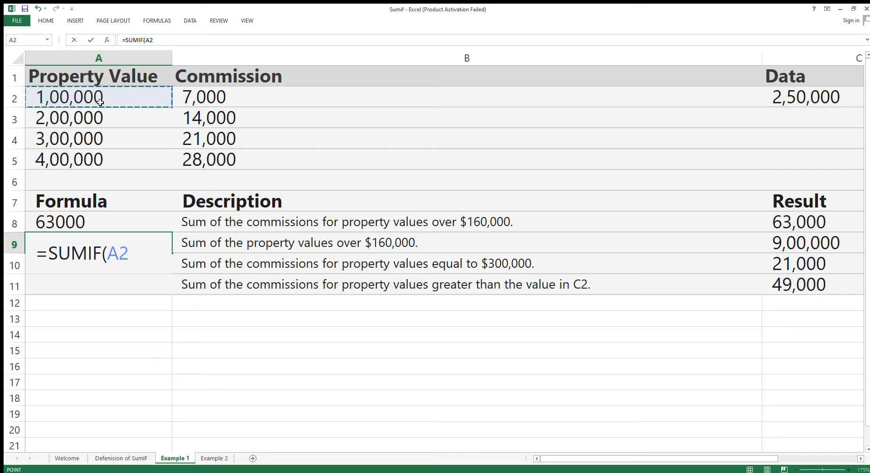
pyautogui.hotkey('ctrl', 'shift', 'Down')
pyautogui.write(',')
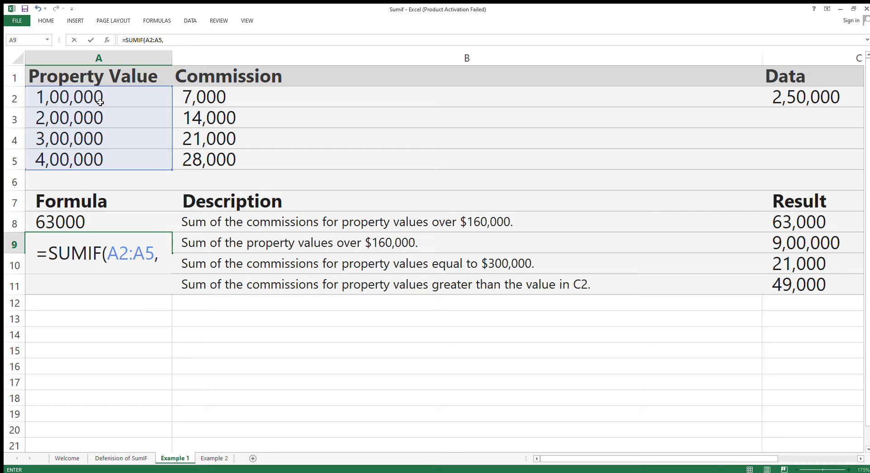
# Complete the A9 formula with the criterion ">160000" and no separate sum range
pyautogui.write('">')
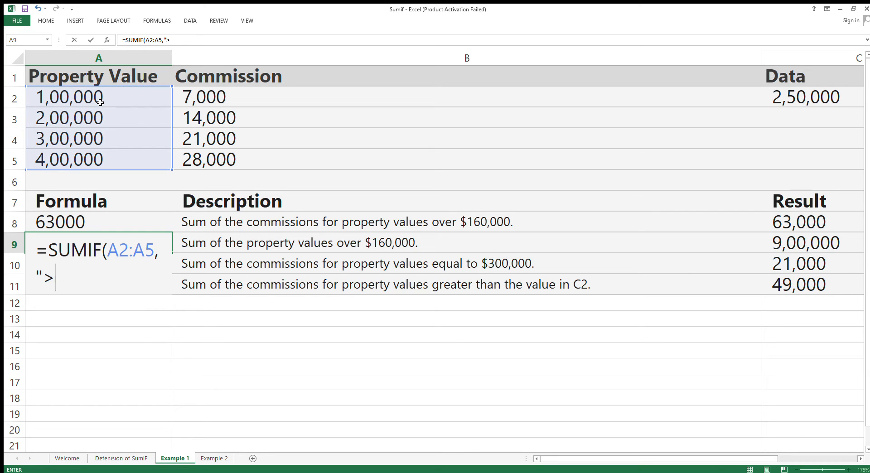
pyautogui.write('16000')
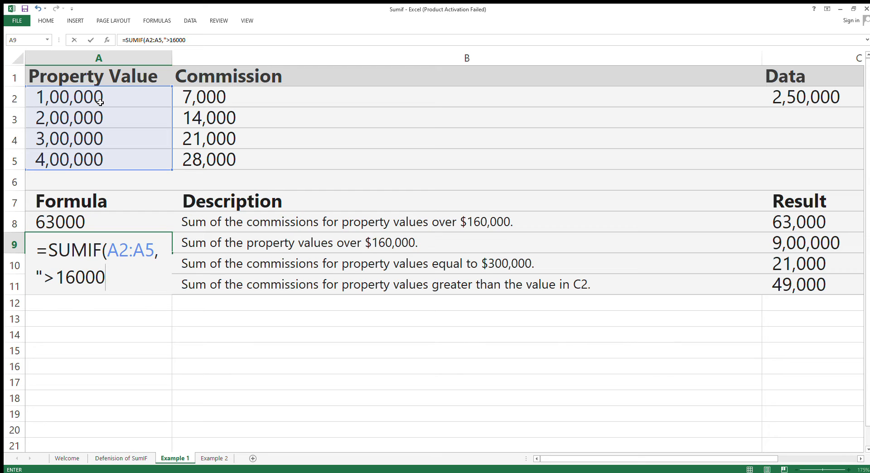
pyautogui.write('0"')
pyautogui.write(')')
pyautogui.press('Return')
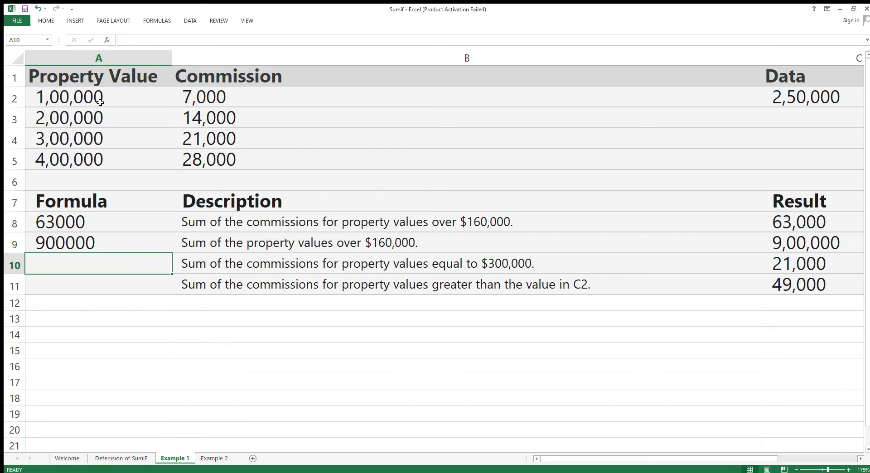
# Review the A9 formula and check the property values over 160,000 by selecting A3:A5
pyautogui.press('Up')
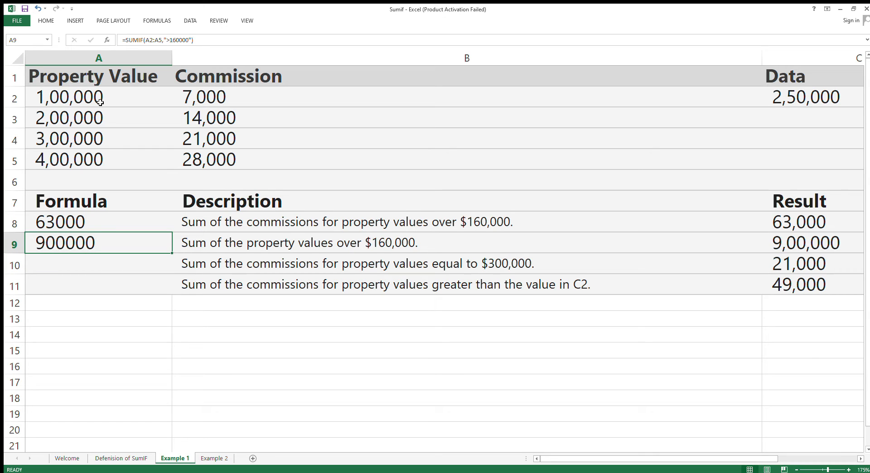
pyautogui.press('Up')
pyautogui.press('Up')
pyautogui.press('Up')
pyautogui.press('Up')
pyautogui.press('Up')
pyautogui.press('Up')
pyautogui.press('Up')
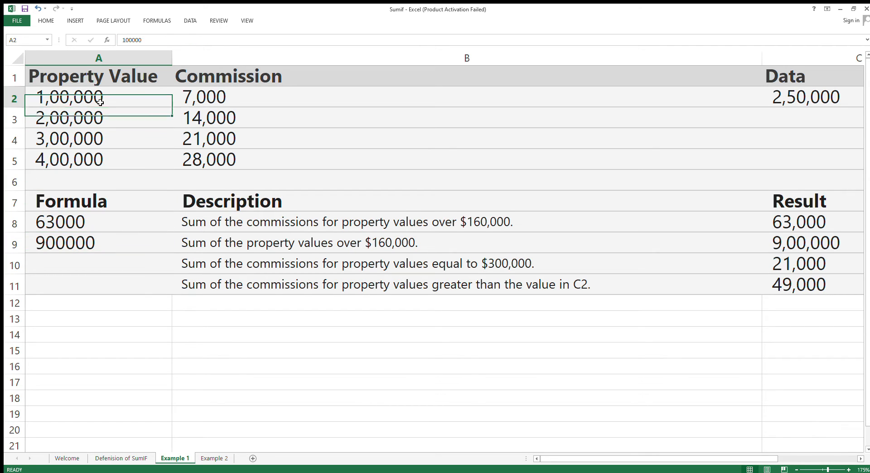
pyautogui.press('Down')
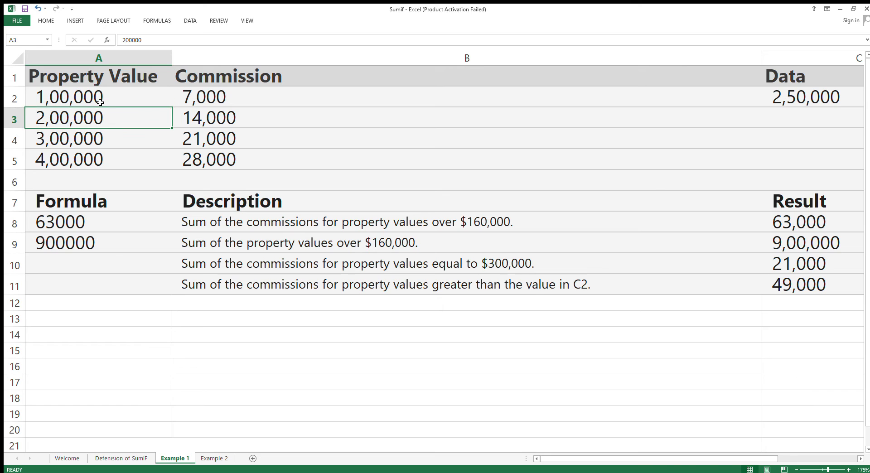
pyautogui.hotkey('shift', 'Down')
pyautogui.hotkey('shift', 'Down')
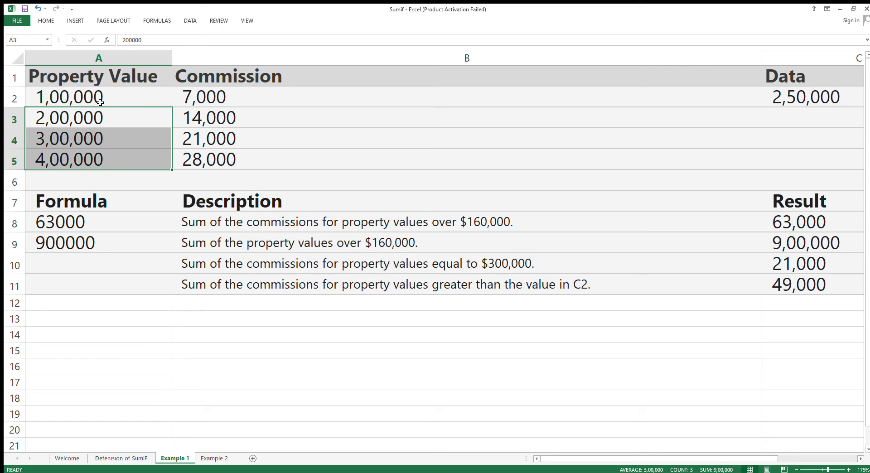
pyautogui.press('Up')
pyautogui.press('Down')
pyautogui.press('Down')
pyautogui.press('Down')
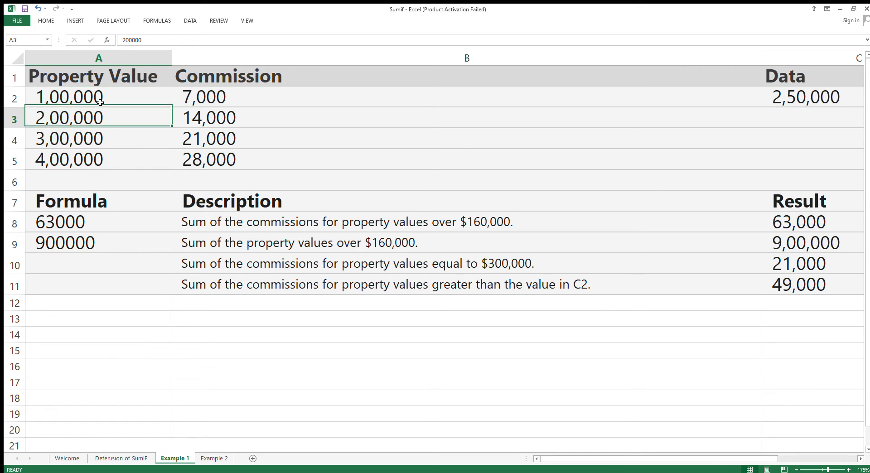
pyautogui.press('Up')
pyautogui.press('Up')
pyautogui.press('Down')
pyautogui.press('Up')
pyautogui.press('Down')
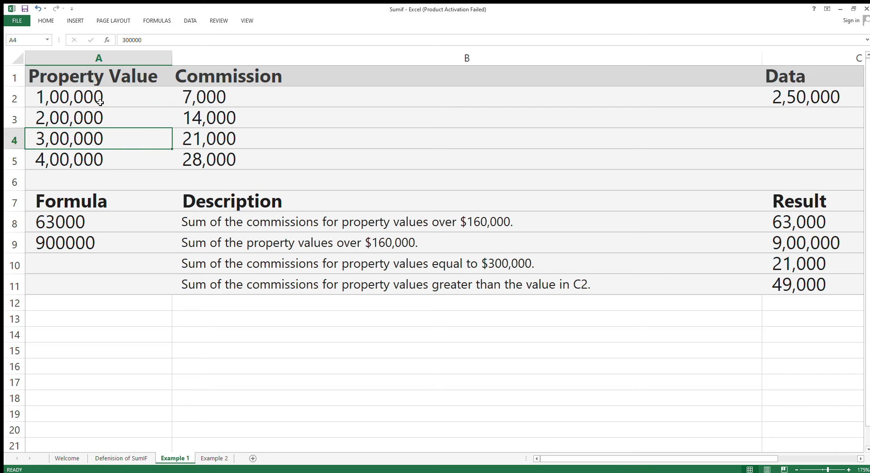
pyautogui.press('Up')
pyautogui.hotkey('shift', 'Down')
pyautogui.hotkey('shift', 'Down')
# Compare the A9 result with the expected value in the Result column
pyautogui.press('Down')
pyautogui.press('Down')
pyautogui.press('Down')
pyautogui.press('Down')
pyautogui.press('Down')
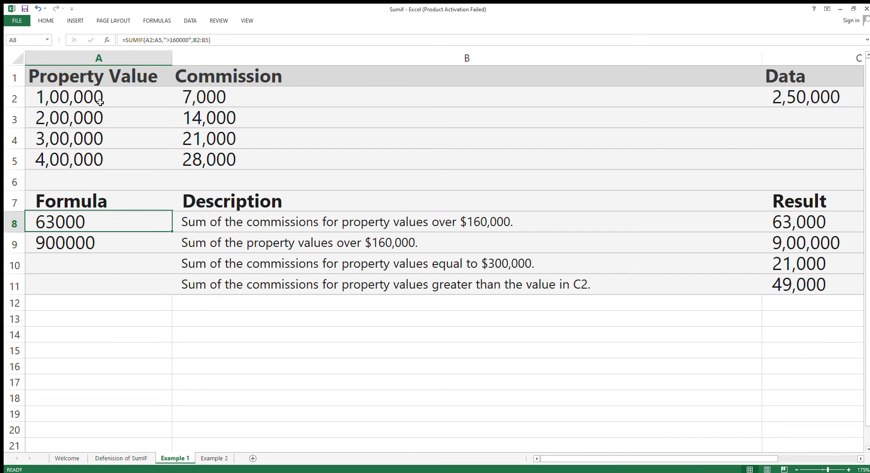
pyautogui.press('Down')
pyautogui.press('Right')
pyautogui.press('Right')
pyautogui.press('Left')
pyautogui.press('Left')
# Begin a SUMIF formula in A10 using the property values A2:A5 as the criteria range
pyautogui.press('Down')
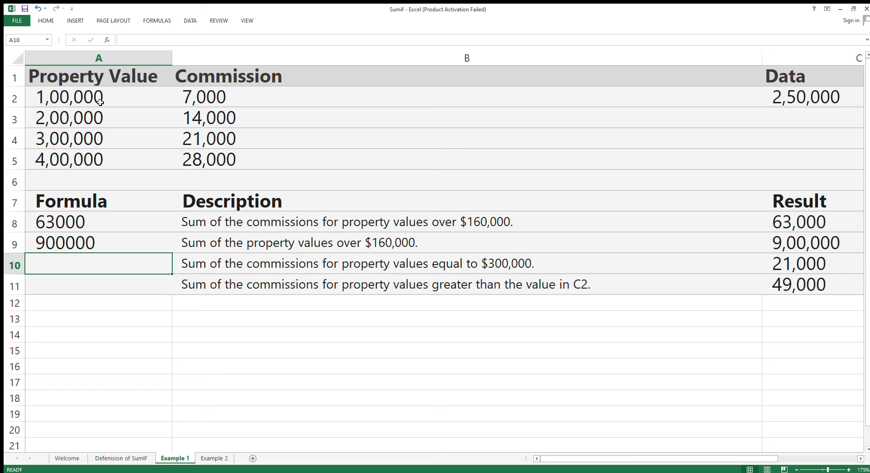
pyautogui.write('=sum')
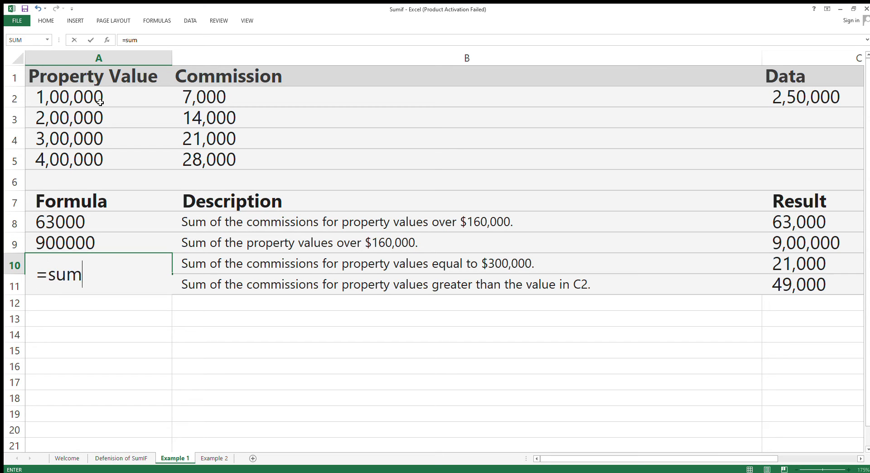
pyautogui.write('if(')
pyautogui.click(72, 99)
pyautogui.hotkey('shift', 'Down')
pyautogui.hotkey('shift', 'Down')
pyautogui.hotkey('shift', 'Down')
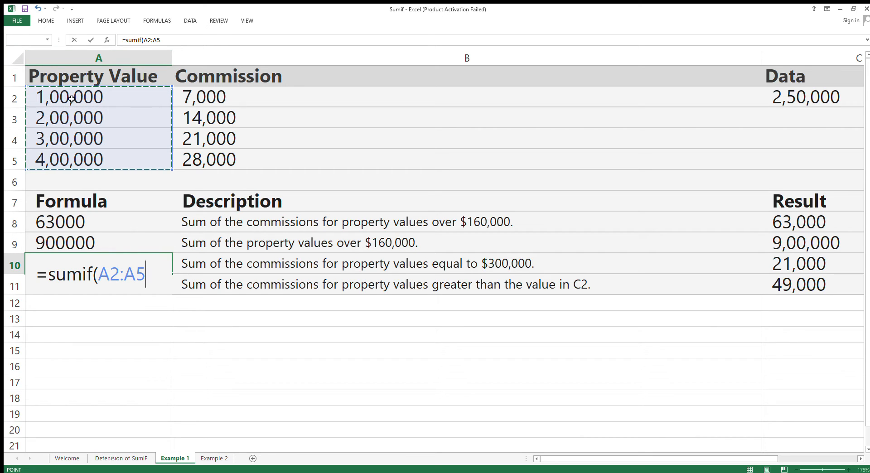
pyautogui.write(',')
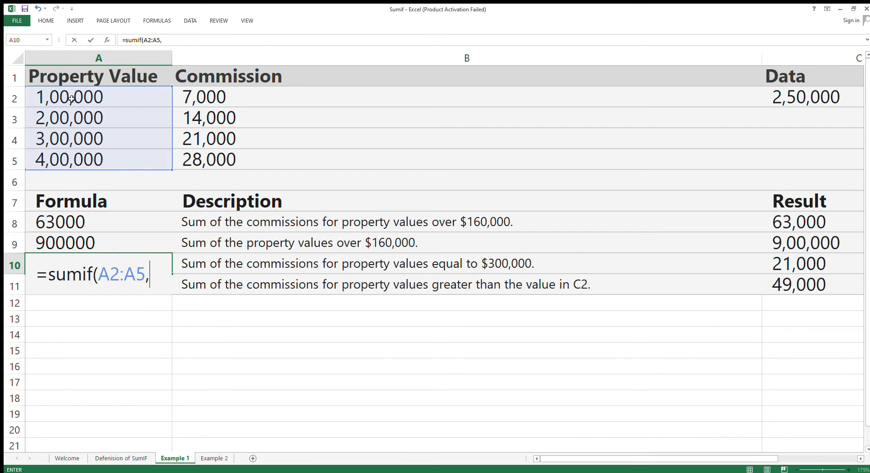
# Complete the A10 formula with the criterion "=300000" and the commissions B2:B5 as the sum range
pyautogui.write('"=30000')
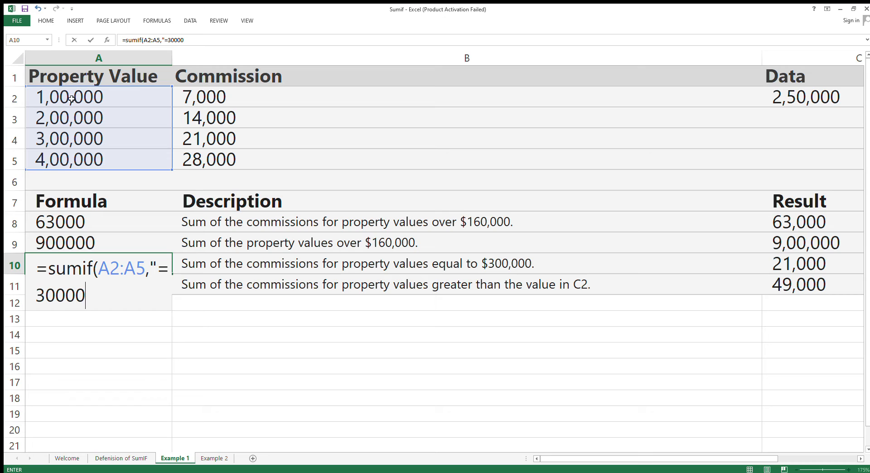
pyautogui.write('0",')
pyautogui.click(215, 99)
pyautogui.hotkey('shift', 'Down')
pyautogui.hotkey('shift', 'Down')
pyautogui.hotkey('shift', 'Down')
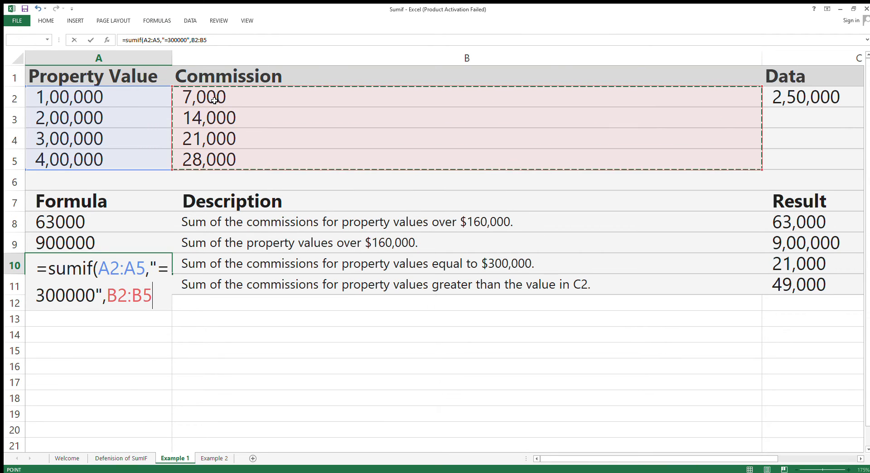
pyautogui.write(')')
pyautogui.press('Return')
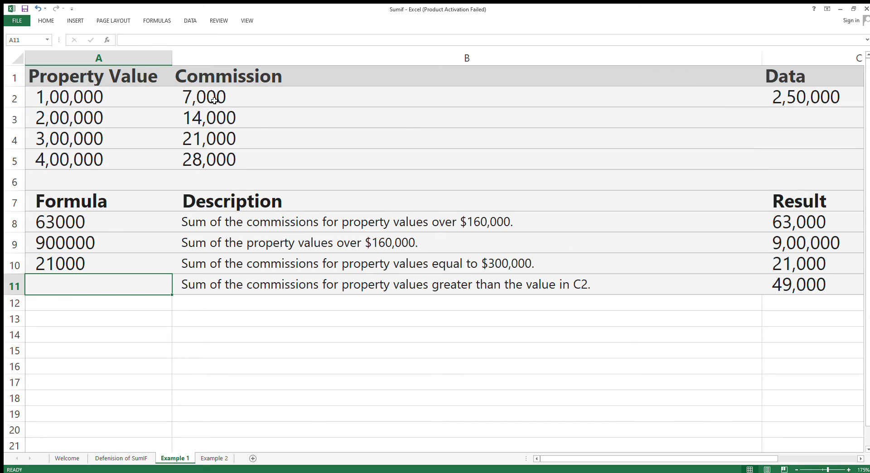
# Begin a SUMIF formula in A11 with A2:A5 as the criteria range and ">"& as the start of the criterion
pyautogui.press('Up')
pyautogui.press('Down')
pyautogui.write('=sum')
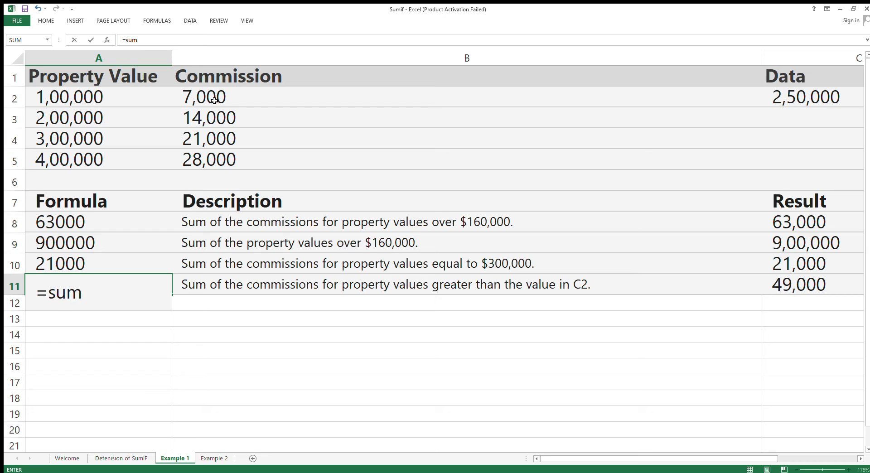
pyautogui.write('if(')
pyautogui.click(130, 107)
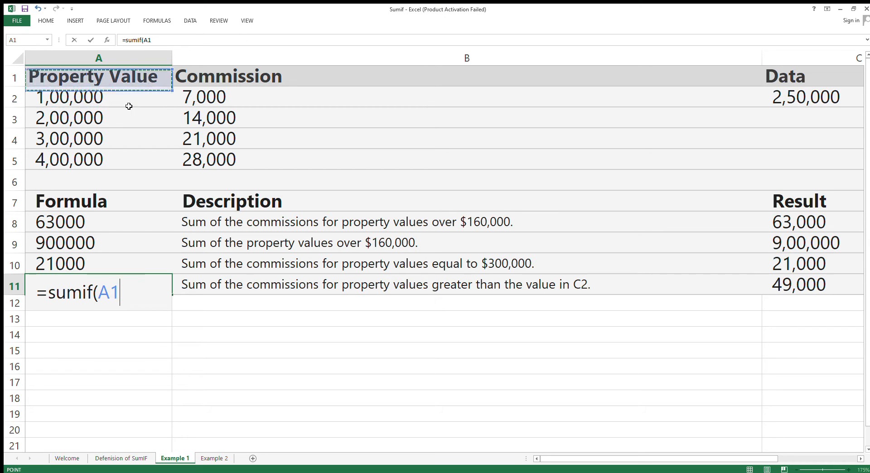
pyautogui.hotkey('shift', 'Down')
pyautogui.hotkey('shift', 'Down')
pyautogui.hotkey('shift', 'Down')
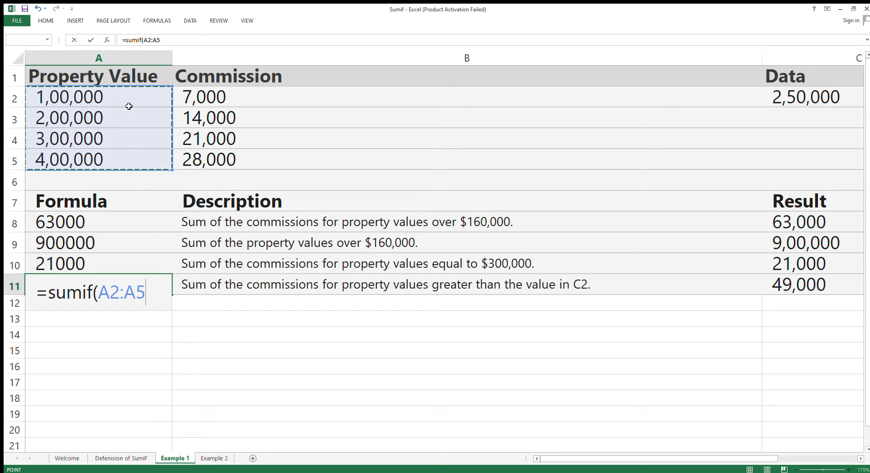
pyautogui.write(',"')
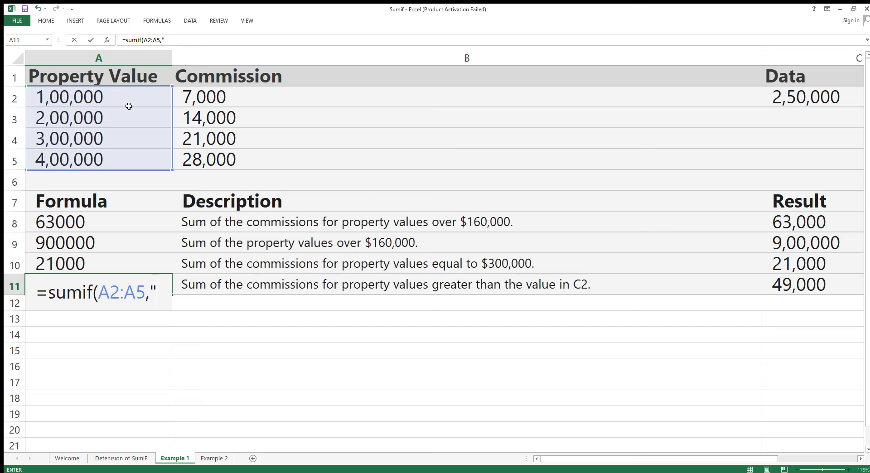
pyautogui.write('>"')
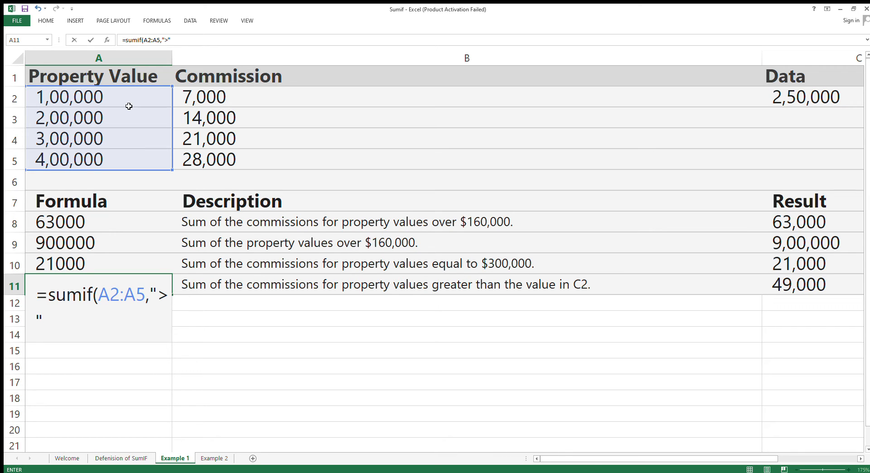
pyautogui.write('&')
pyautogui.click(106, 101)
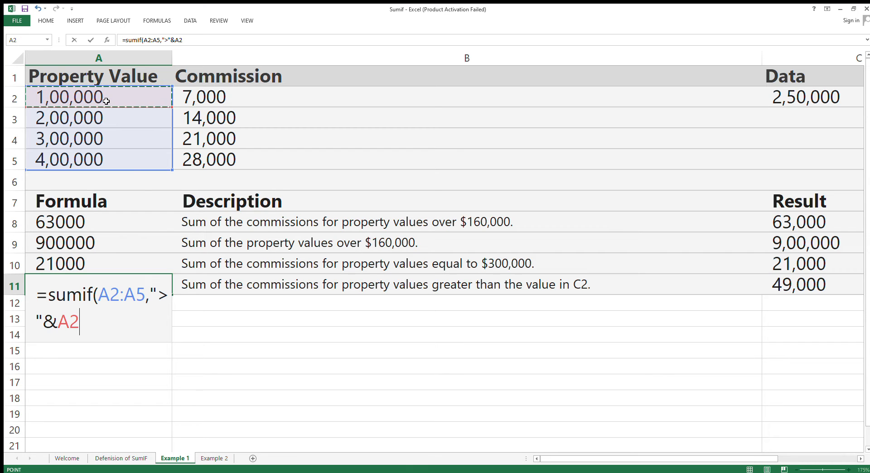
pyautogui.press('BackSpace')
pyautogui.press('BackSpace')
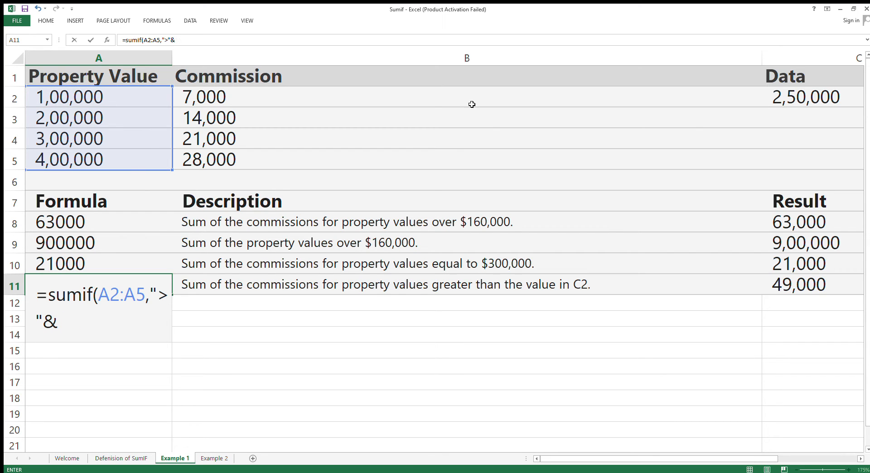
# Complete the A11 formula with C2 as the criterion's comparison value and the commissions B2:B5 as the sum range
pyautogui.click(790, 97)
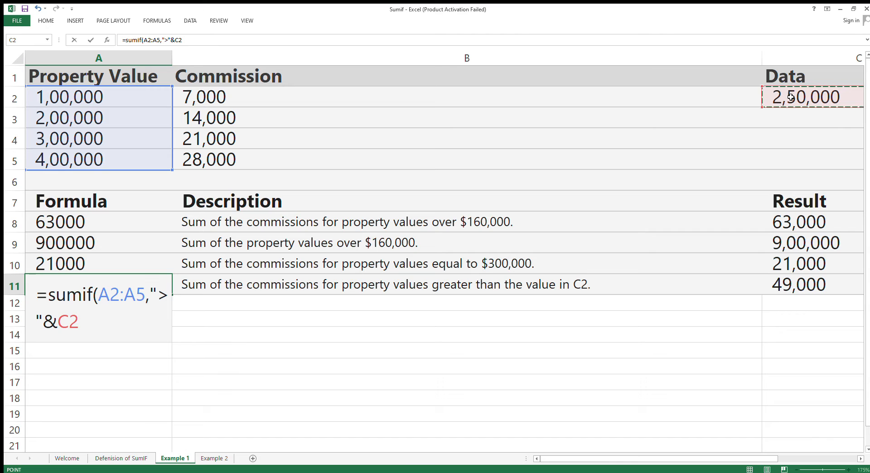
pyautogui.write(',')
pyautogui.click(253, 104)
pyautogui.hotkey('shift', 'Down')
pyautogui.hotkey('shift', 'Down')
pyautogui.hotkey('shift', 'Down')
pyautogui.hotkey('shift', 'Down')
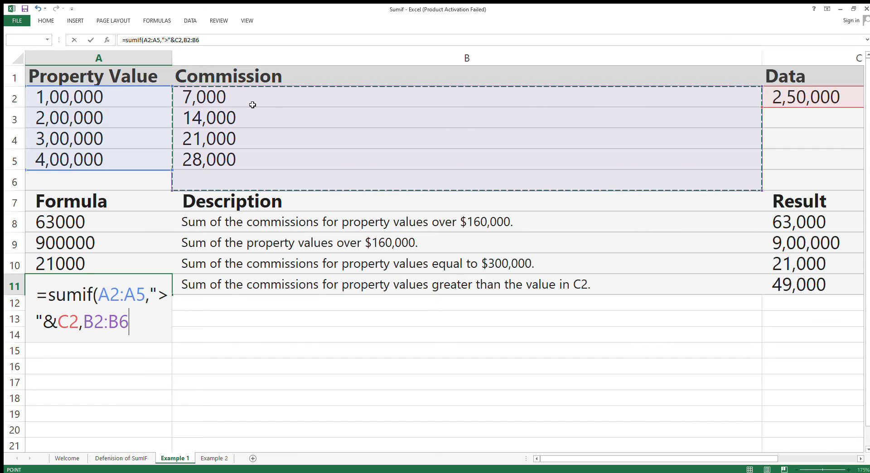
pyautogui.hotkey('shift', 'Up')
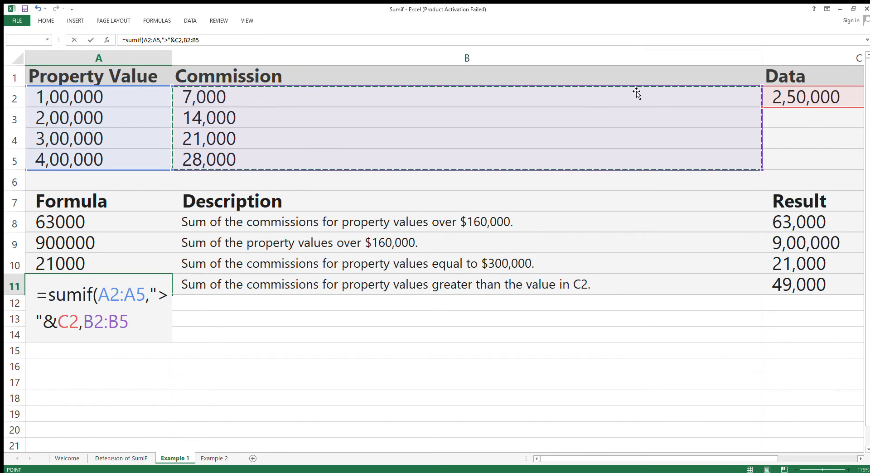
pyautogui.scroll(-3, 435, 226)
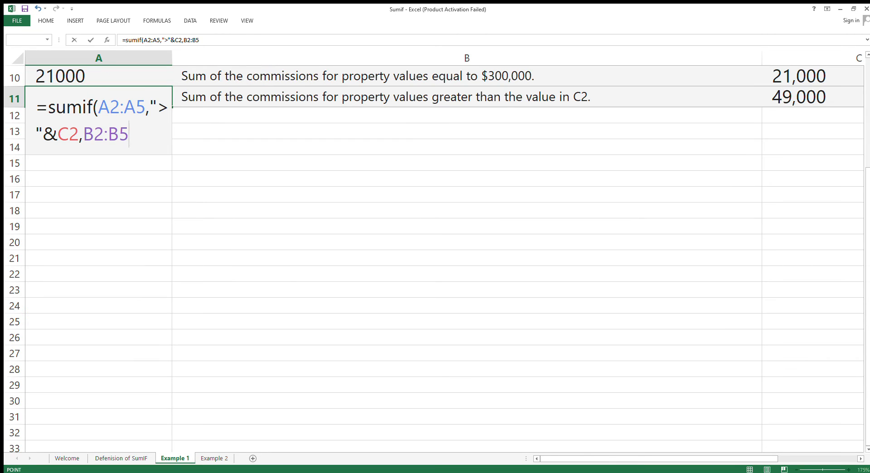
pyautogui.scroll(3, 435, 227)
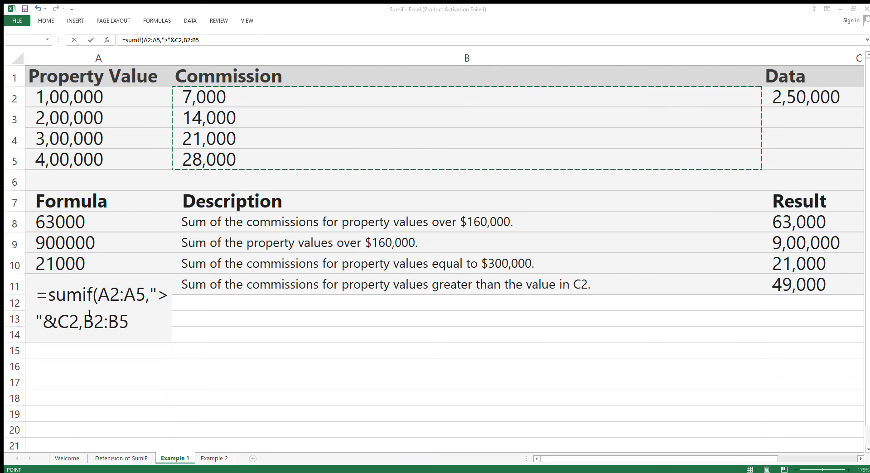
pyautogui.click(213, 41)
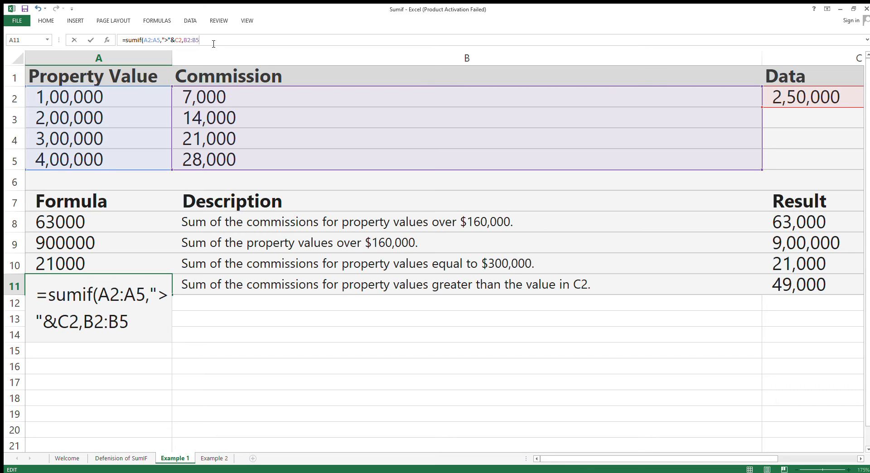
pyautogui.write(')')
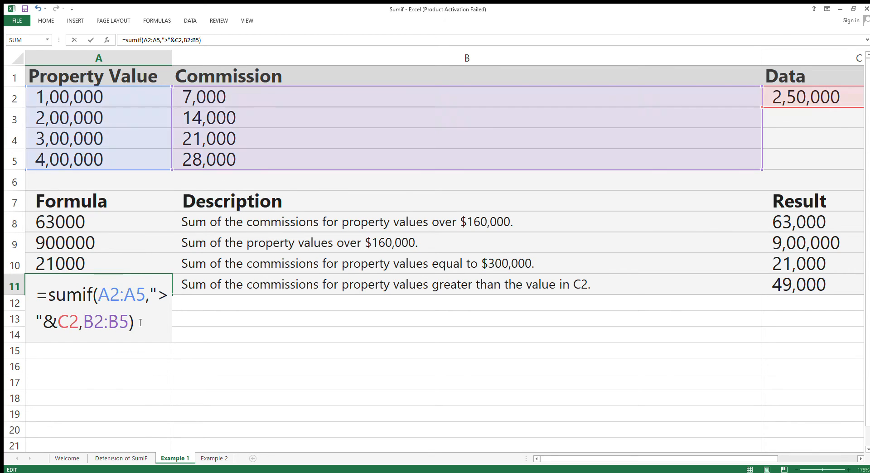
pyautogui.press('Return')
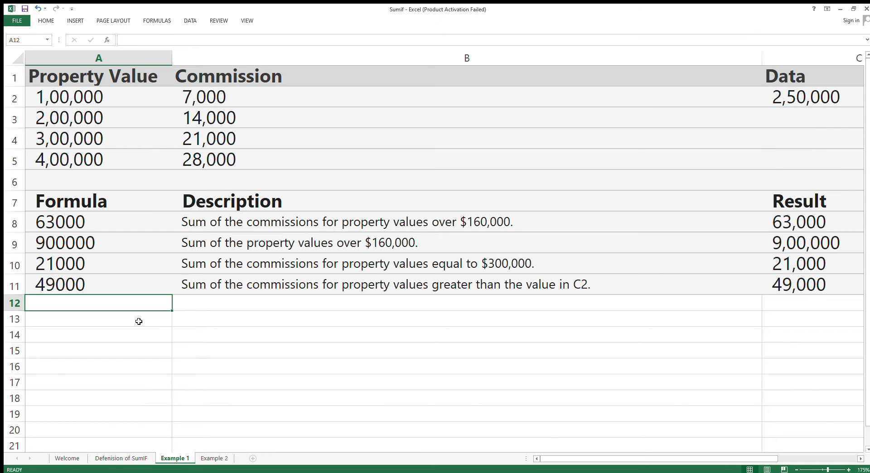
# Compare the A11 result with the expected value in the Result column
pyautogui.press('Up')
pyautogui.press('Right')
pyautogui.press('Right')
pyautogui.press('Right')
pyautogui.press('Left')
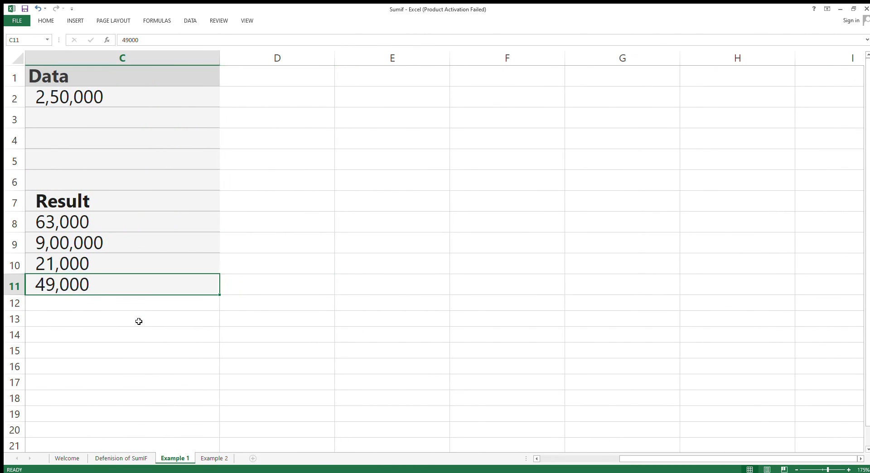
pyautogui.press('Left')
pyautogui.press('Left')
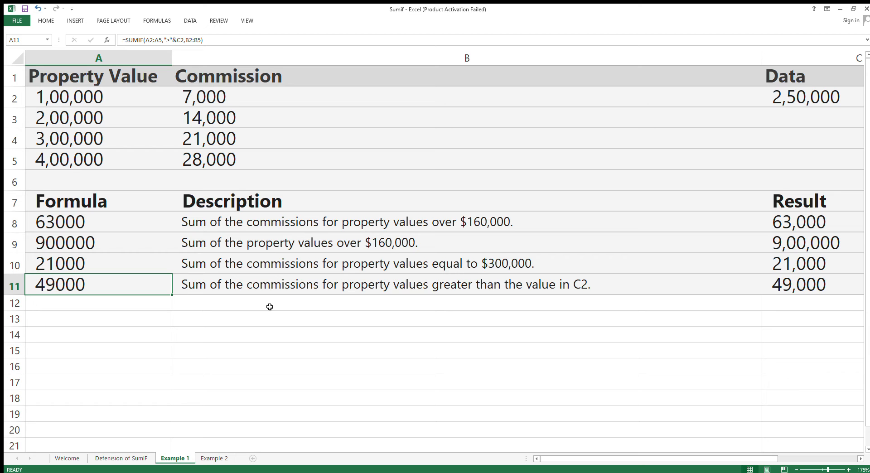
# Open the Example 2 sheet and look across the formula, description and result cells of row 9
pyautogui.click(211, 459)
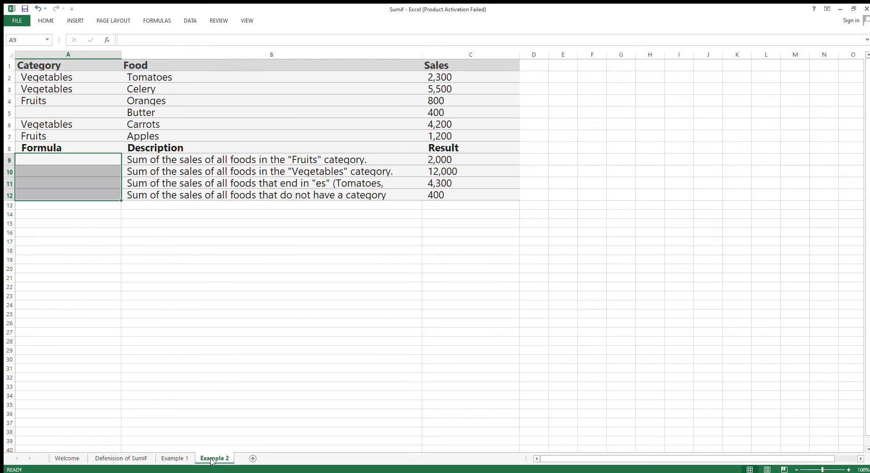
pyautogui.click(69, 175)
pyautogui.press('Up')
pyautogui.press('Up')
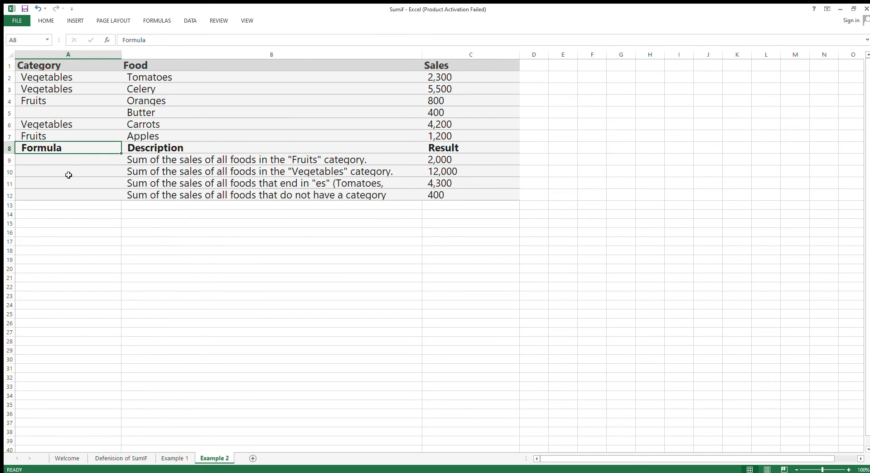
pyautogui.press('Down')
pyautogui.press('Right')
pyautogui.press('Right')
pyautogui.press('Right')
pyautogui.press('Left')
pyautogui.press('Left')
pyautogui.press('Left')
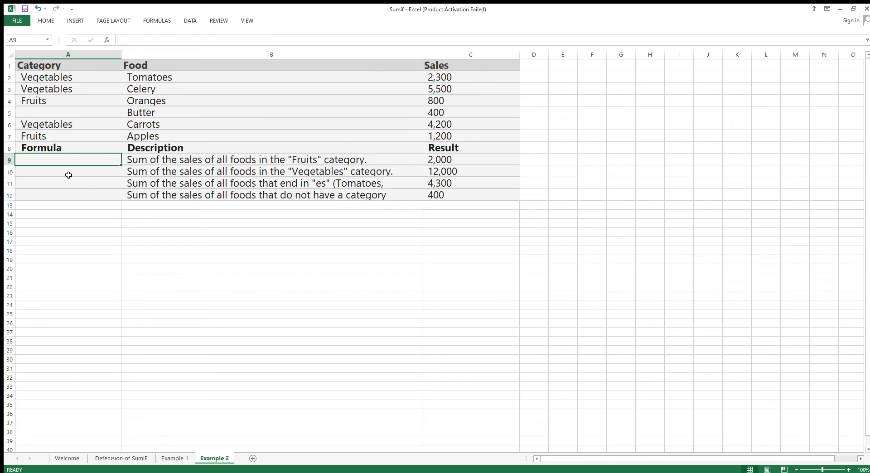
# Look through the entries of the Category column in A1:A7
pyautogui.press('Up')
pyautogui.press('Up')
pyautogui.press('Up')
pyautogui.press('Up')
pyautogui.press('Up')
pyautogui.press('Up')
pyautogui.press('Up')
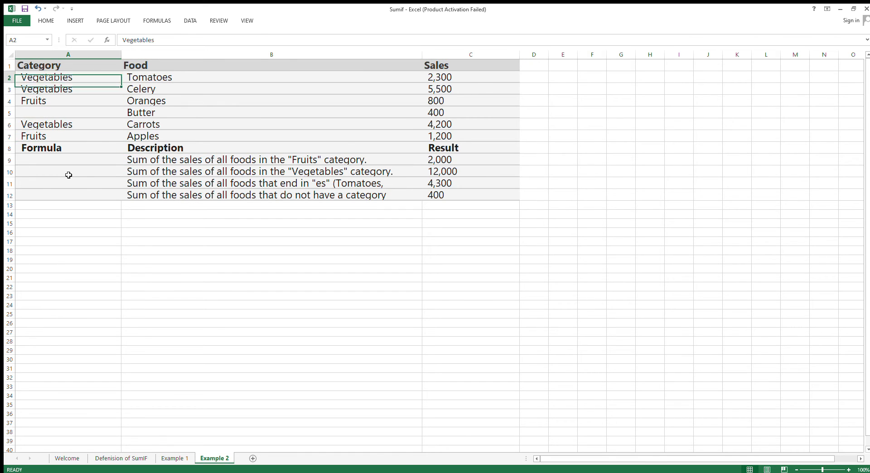
pyautogui.press('Up')
pyautogui.press('Down')
pyautogui.press('Down')
pyautogui.press('Down')
pyautogui.press('Down')
pyautogui.press('Down')
pyautogui.press('Down')
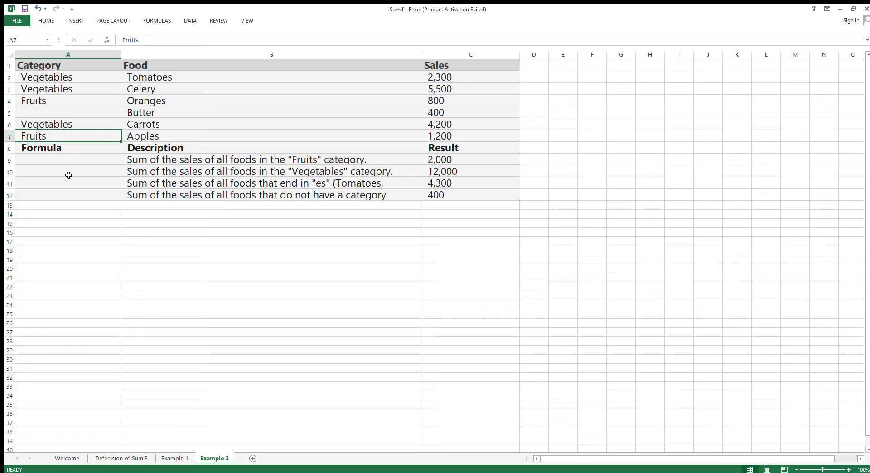
# Look over the Food and Sales data and read the description of the first required sum in B9
pyautogui.press('Right')
pyautogui.press('Up')
pyautogui.press('Up')
pyautogui.press('Up')
pyautogui.press('Up')
pyautogui.press('Right')
pyautogui.press('Right')
pyautogui.press('Up')
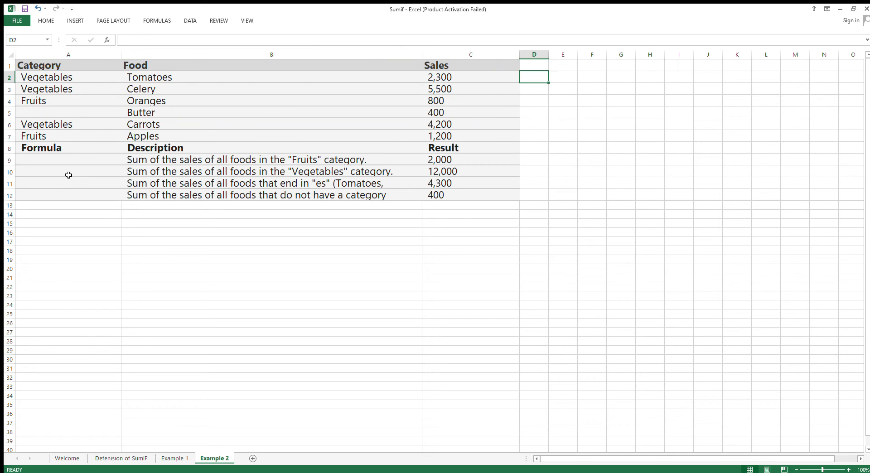
pyautogui.press('Left')
pyautogui.press('Left')
pyautogui.press('Down')
pyautogui.press('Down')
pyautogui.press('Down')
pyautogui.press('Down')
pyautogui.press('Down')
pyautogui.press('Down')
pyautogui.press('Down')
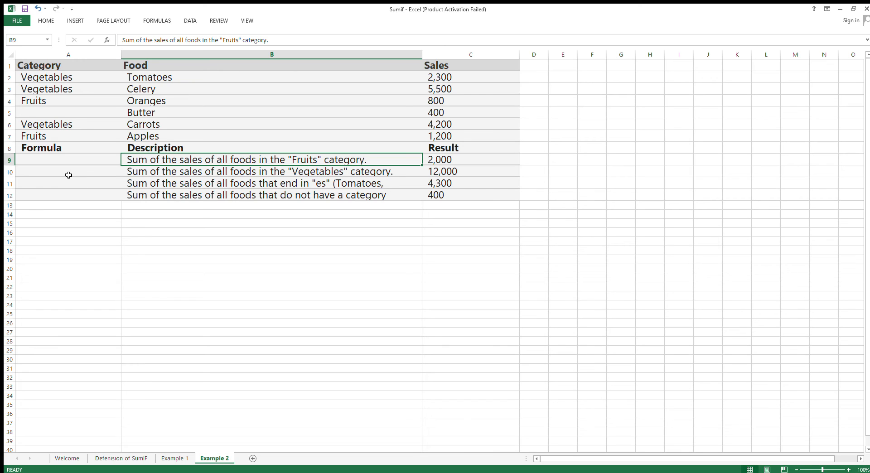
# Begin a SUMIF formula in A9 using the categories A2:A7 as the criteria range
pyautogui.press('Left')
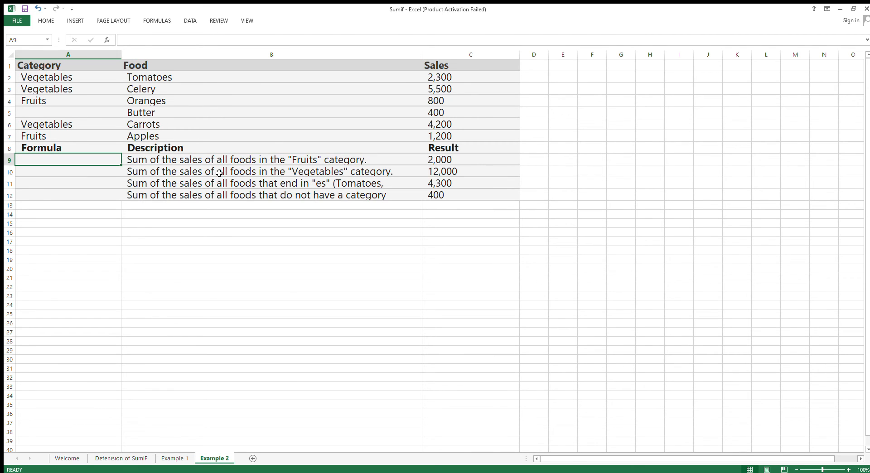
pyautogui.write('=sum')
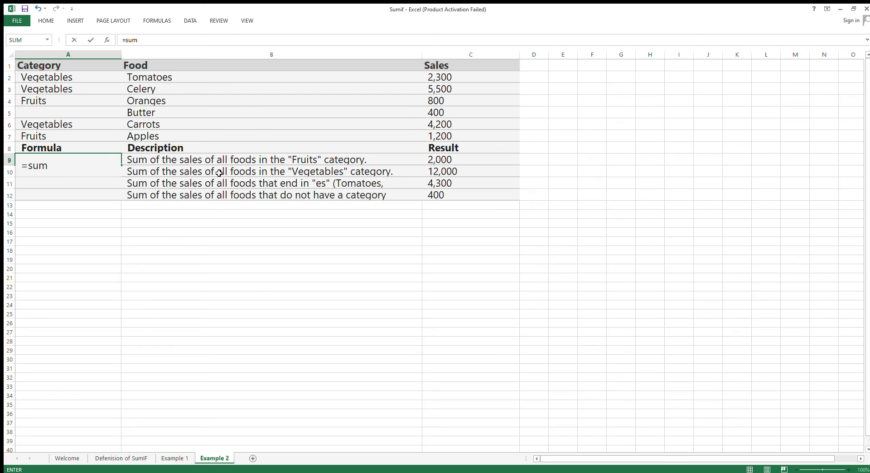
pyautogui.write('if')
pyautogui.press('Tab')
pyautogui.click(83, 97)
pyautogui.press('Up')
pyautogui.press('Up')
pyautogui.hotkey('shift', 'Down')
pyautogui.hotkey('shift', 'Down')
pyautogui.hotkey('shift', 'Down')
pyautogui.hotkey('shift', 'Down')
pyautogui.hotkey('shift', 'Down')
pyautogui.hotkey('shift', 'Down')
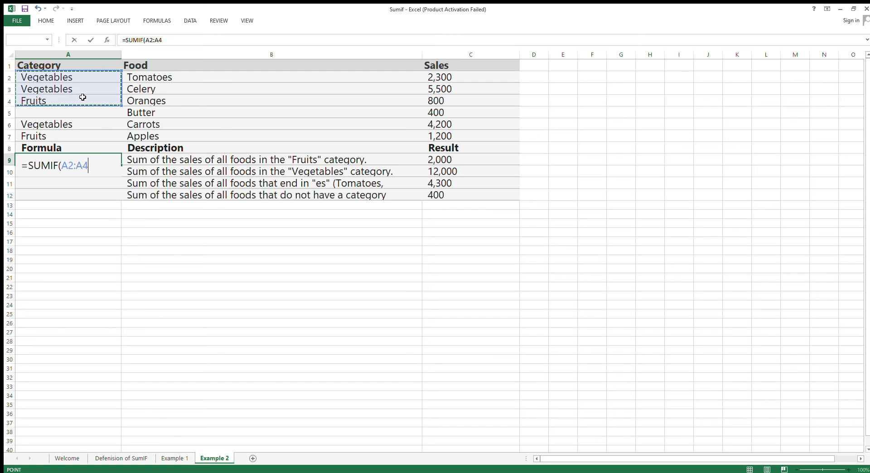
pyautogui.hotkey('shift', 'Up')
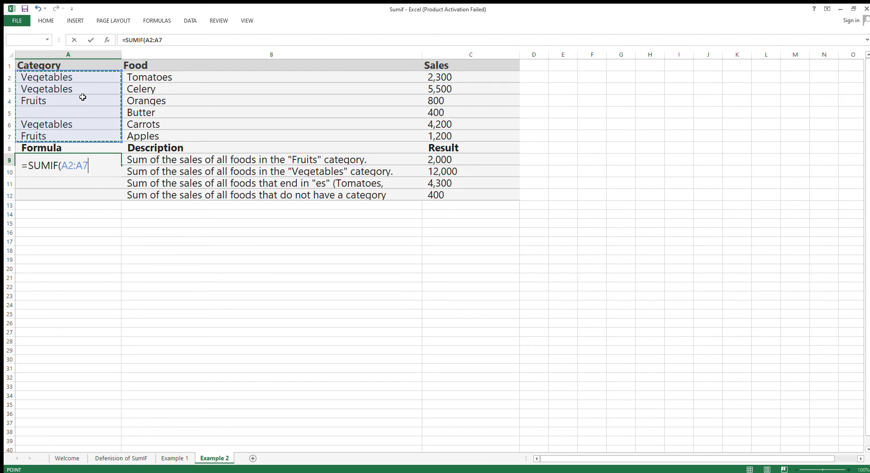
# Complete the A9 formula with the criterion "Fruits" and the sales C2:C7 as the sum range
pyautogui.write(',"')
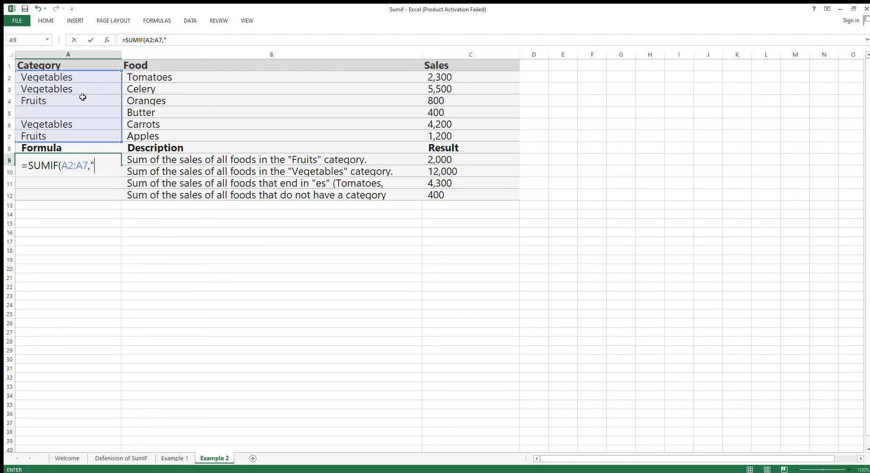
pyautogui.write('Fruits"')
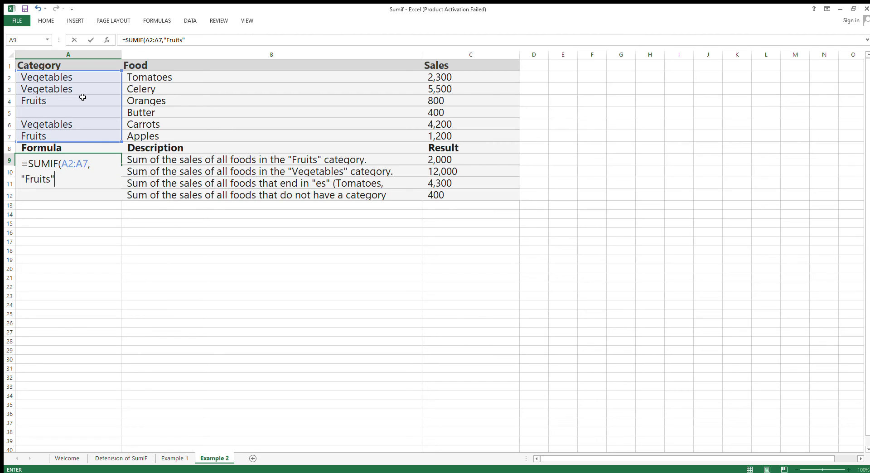
pyautogui.write(',')
pyautogui.click(442, 78)
pyautogui.hotkey('shift', 'Down')
pyautogui.hotkey('shift', 'Down')
pyautogui.hotkey('shift', 'Down')
pyautogui.hotkey('shift', 'Down')
pyautogui.hotkey('shift', 'Down')
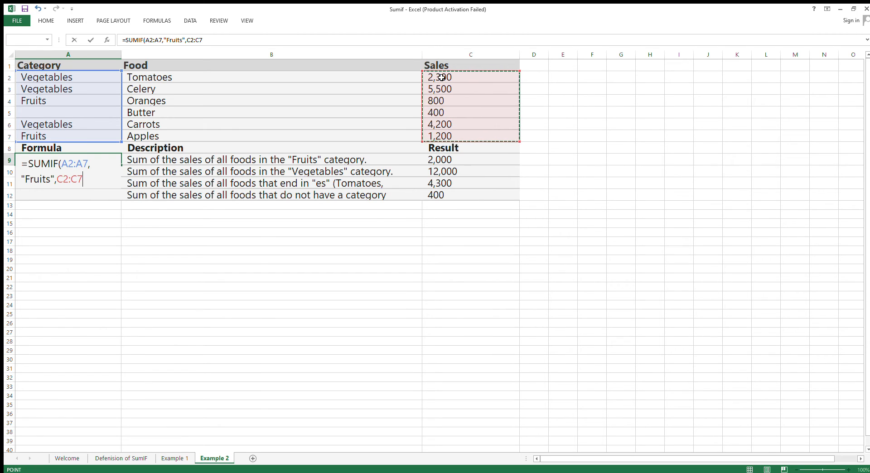
pyautogui.write(')')
pyautogui.press('Return')
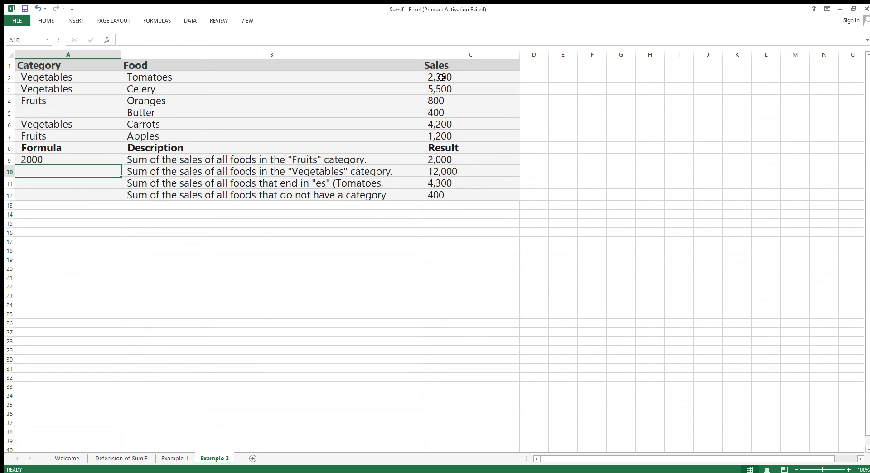
# Compare the A9 result for the Fruits category with the expected value in the Result column
pyautogui.press('Up')
pyautogui.press('Right')
pyautogui.press('Right')
pyautogui.press('Right')
pyautogui.press('Left')
pyautogui.press('Left')
pyautogui.press('Left')
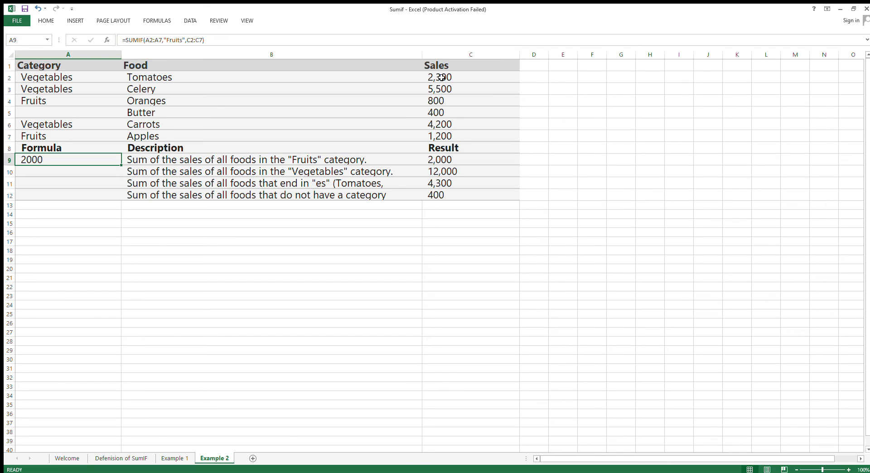
pyautogui.press('Down')
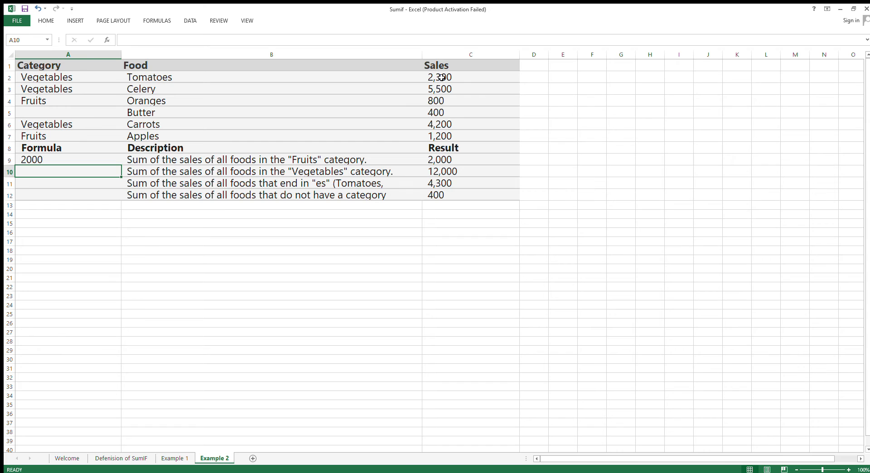
# Try the shortened criterion "Fru" in the A9 SUMIF formula and undo the change
pyautogui.press('Up')
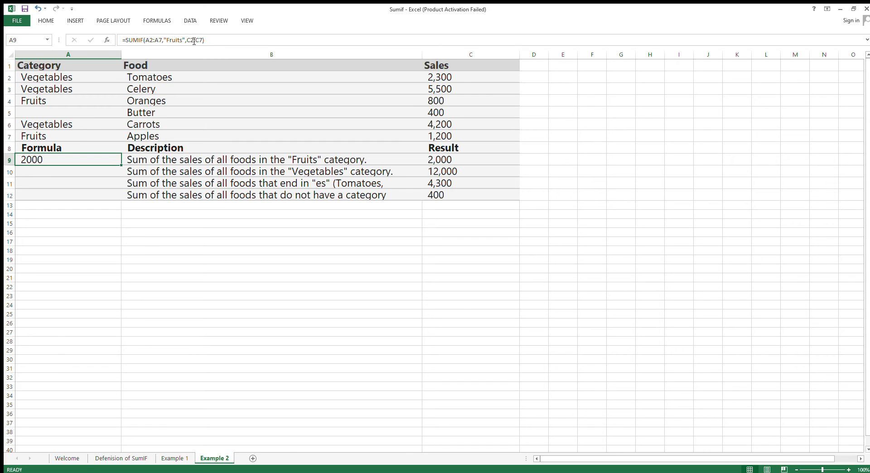
pyautogui.click(185, 41)
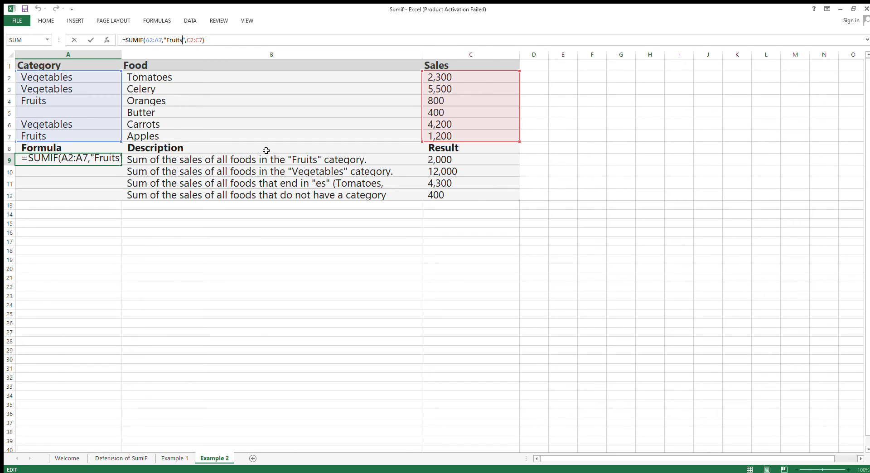
pyautogui.press('BackSpace')
pyautogui.press('BackSpace')
pyautogui.press('BackSpace')
pyautogui.press('Return')
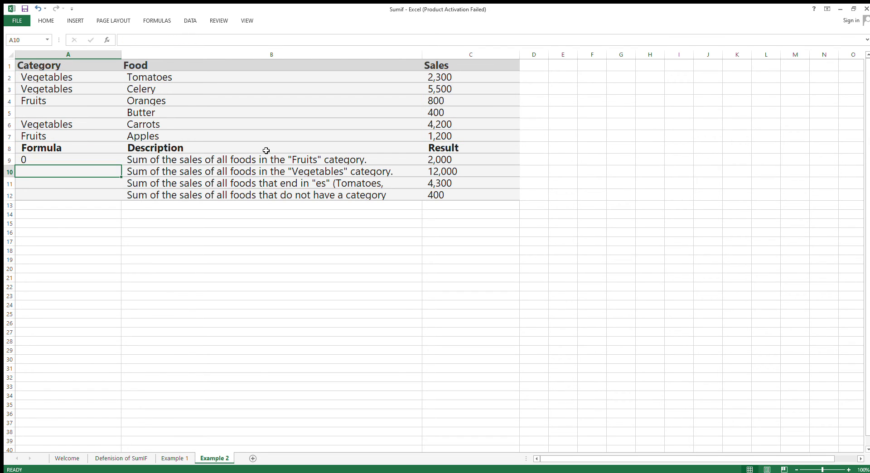
pyautogui.press('Up')
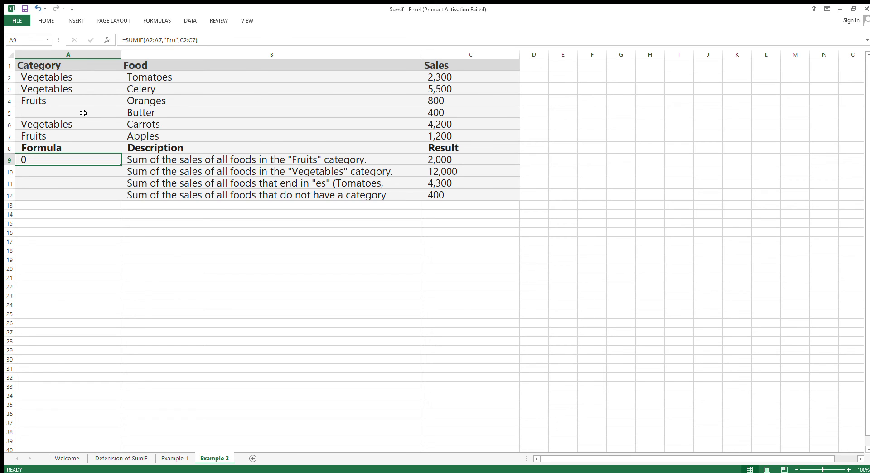
pyautogui.hotkey('ctrl', 'z')
# Begin a SUMIF formula in A10 using the categories A2:A7 as the criteria range
pyautogui.click(67, 172)
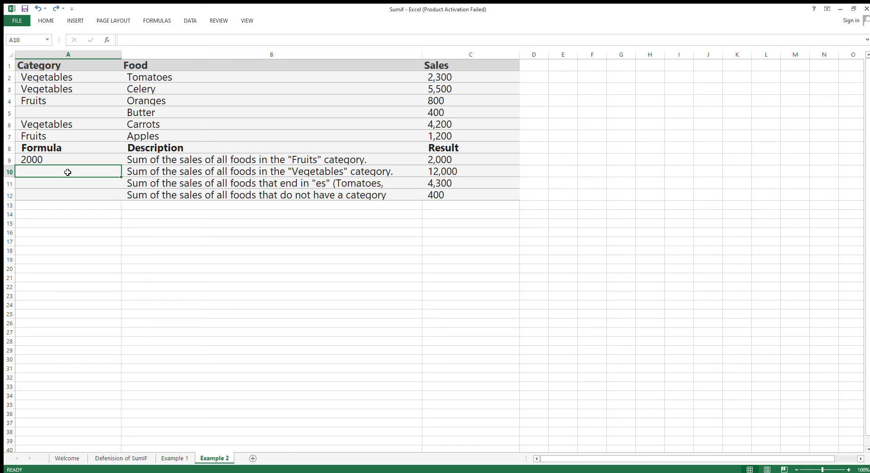
pyautogui.write('=su')
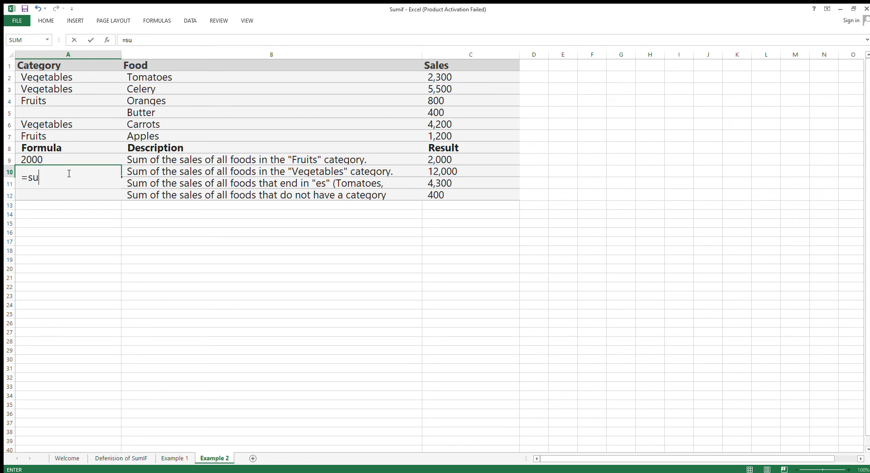
pyautogui.write('mif')
pyautogui.press('Tab')
pyautogui.click(47, 77)
pyautogui.hotkey('shift', 'Down')
pyautogui.hotkey('shift', 'Down')
pyautogui.hotkey('shift', 'Down')
pyautogui.hotkey('shift', 'Down')
pyautogui.hotkey('shift', 'Down')
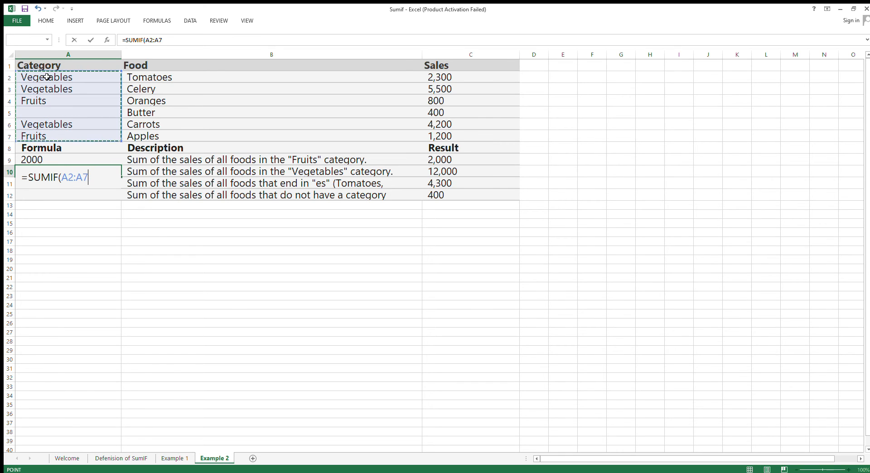
pyautogui.write(',')
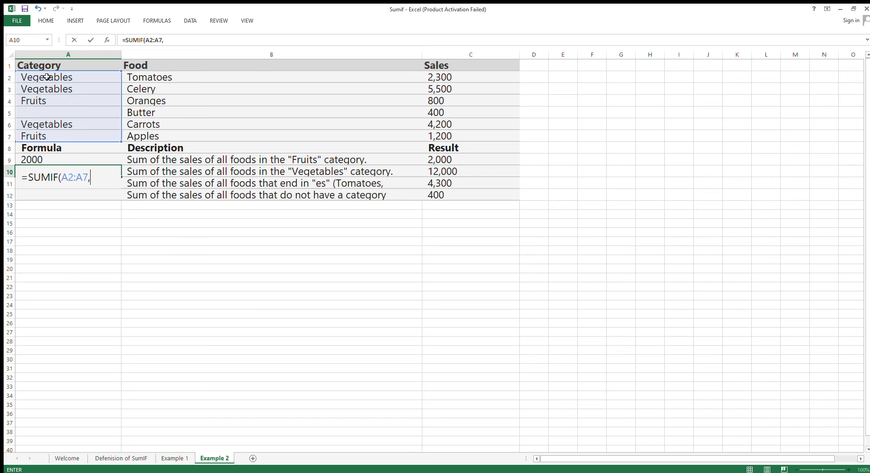
# Complete the A10 formula with the criterion "Vegetables" and the sales C2:C7 as the sum range
pyautogui.write('"Vegetables')
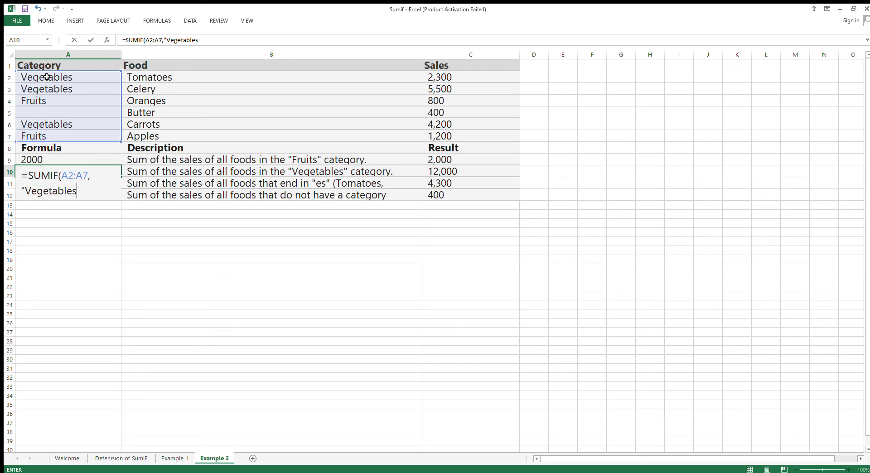
pyautogui.write('",')
pyautogui.click(438, 78)
pyautogui.hotkey('shift', 'Down')
pyautogui.hotkey('shift', 'Down')
pyautogui.hotkey('shift', 'Down')
pyautogui.hotkey('shift', 'Down')
pyautogui.hotkey('shift', 'Down')
pyautogui.write(')')
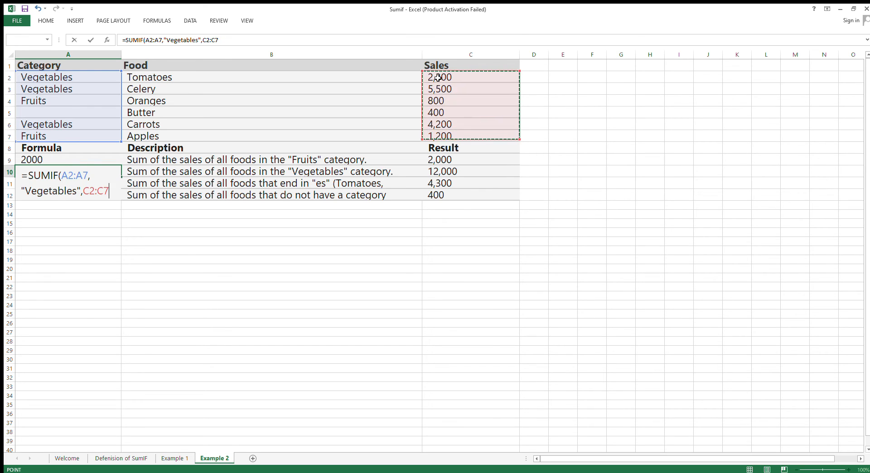
pyautogui.press('Return')
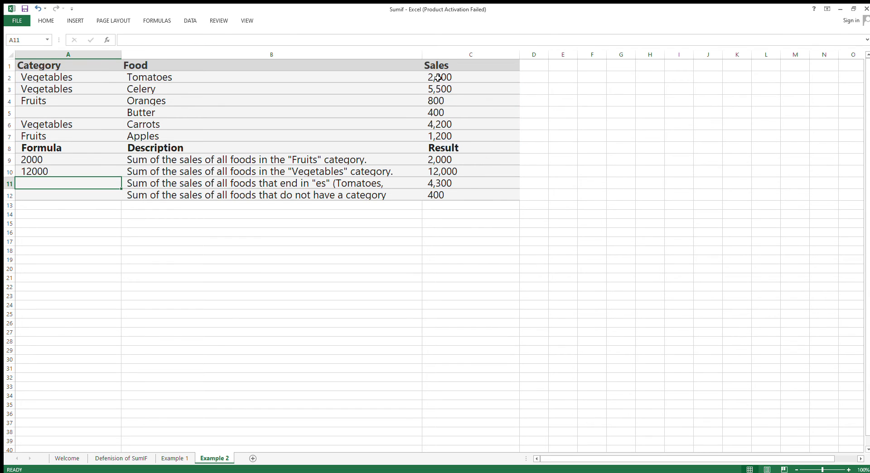
# Compare the A10 result for the Vegetables category with the expected value in the Result column
pyautogui.press('Up')
pyautogui.press('Right')
pyautogui.press('Right')
pyautogui.press('Down')
pyautogui.press('Left')
pyautogui.press('Left')
# Begin a SUMIF formula in A11 using the food names B2:B7 as the criteria range
pyautogui.write('=')
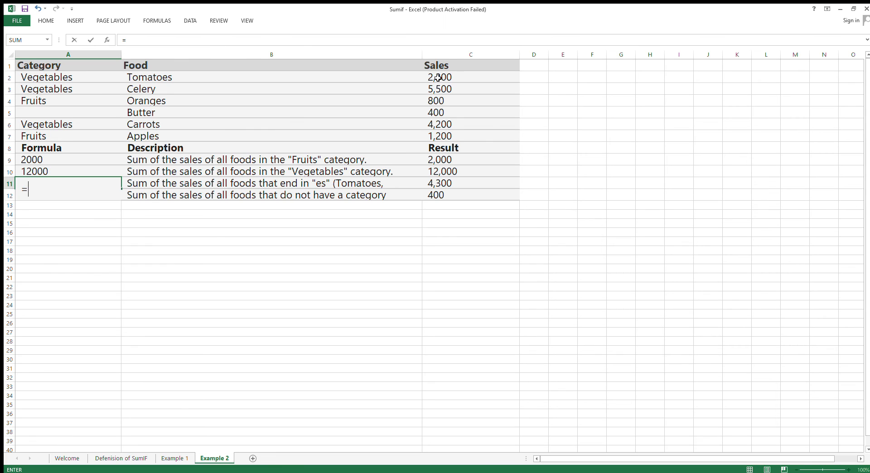
pyautogui.write('SUMif(')
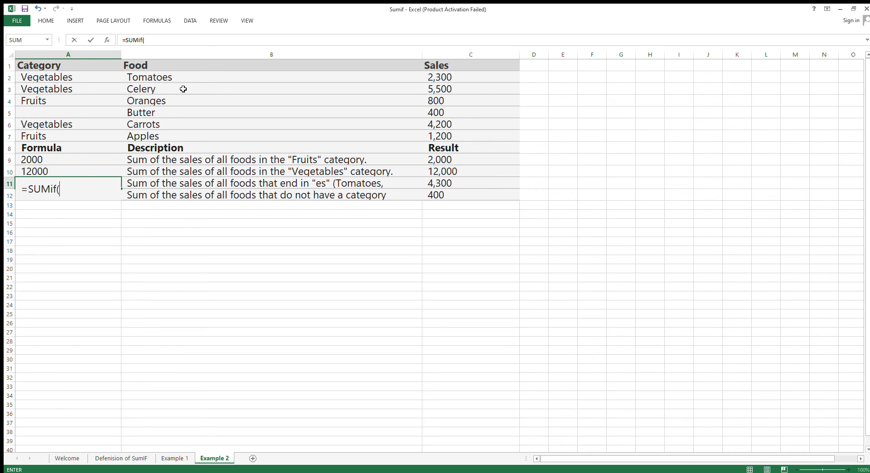
pyautogui.moveTo(181, 87); pyautogui.dragTo(183, 89)
pyautogui.hotkey('shift', 'Down')
pyautogui.hotkey('shift', 'Down')
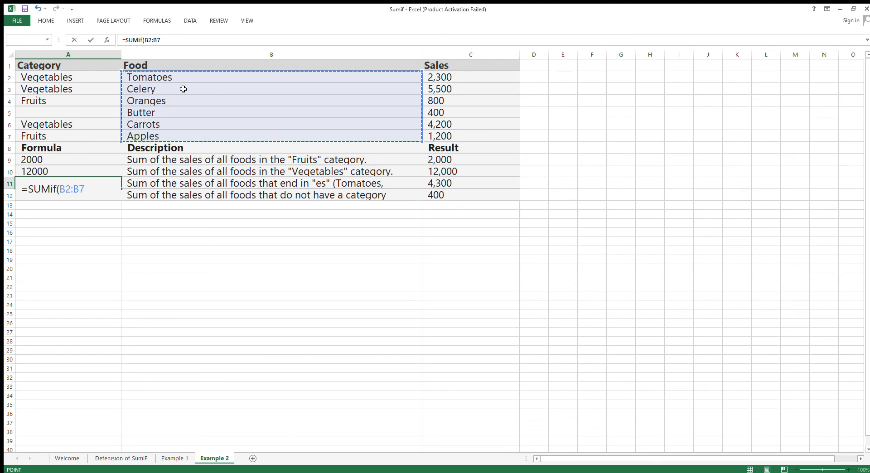
pyautogui.write(',')
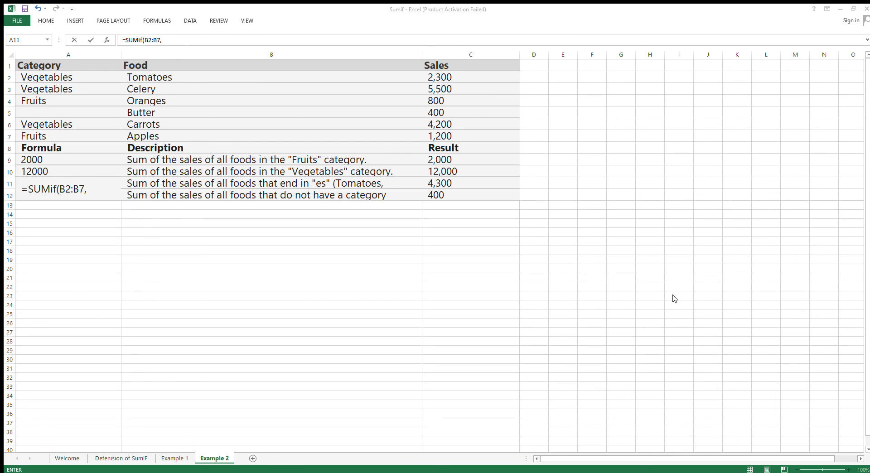
pyautogui.click(96, 191)
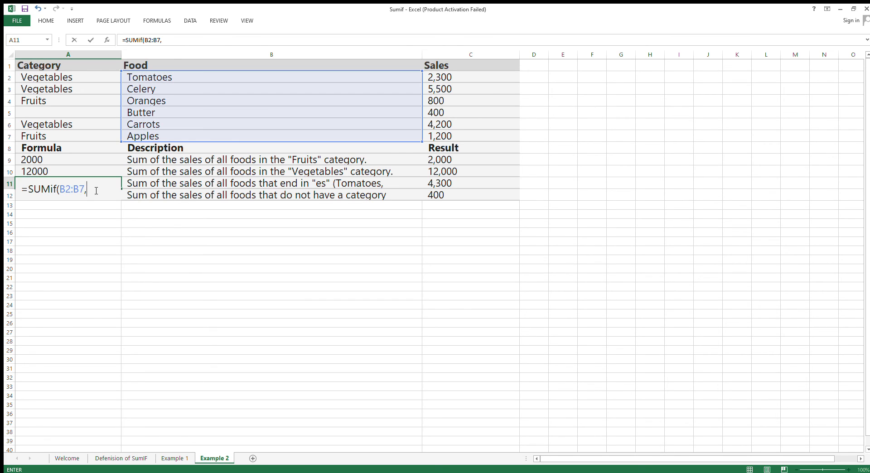
# Complete the A11 formula with the wildcard criterion "*es" and the sales C2:C7 as the sum range
pyautogui.write('"*es",')
pyautogui.moveTo(466, 84); pyautogui.dragTo(466, 86)
pyautogui.hotkey('shift', 'Down')
pyautogui.hotkey('shift', 'Down')
pyautogui.hotkey('shift', 'Down')
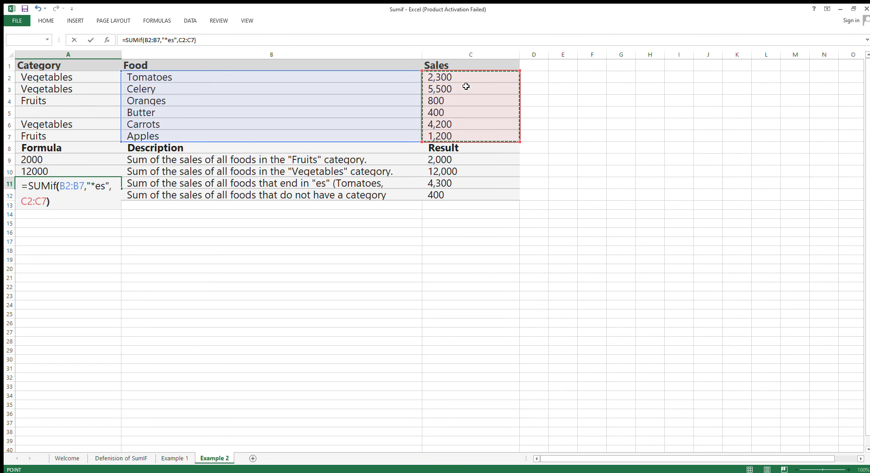
pyautogui.write(')')
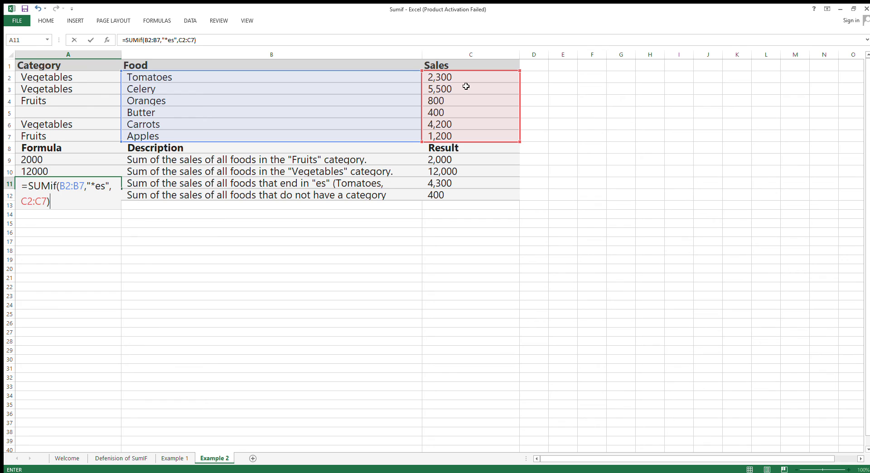
pyautogui.press('Return')
pyautogui.press('Up')
pyautogui.press('Right')
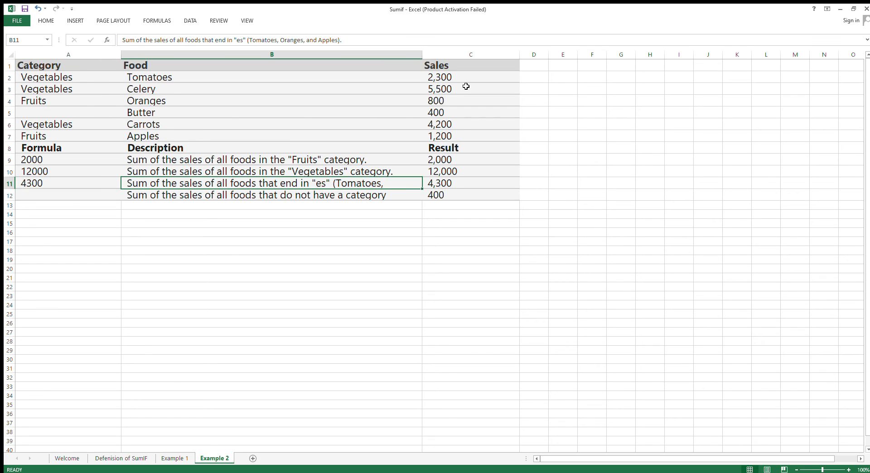
pyautogui.press('Left')
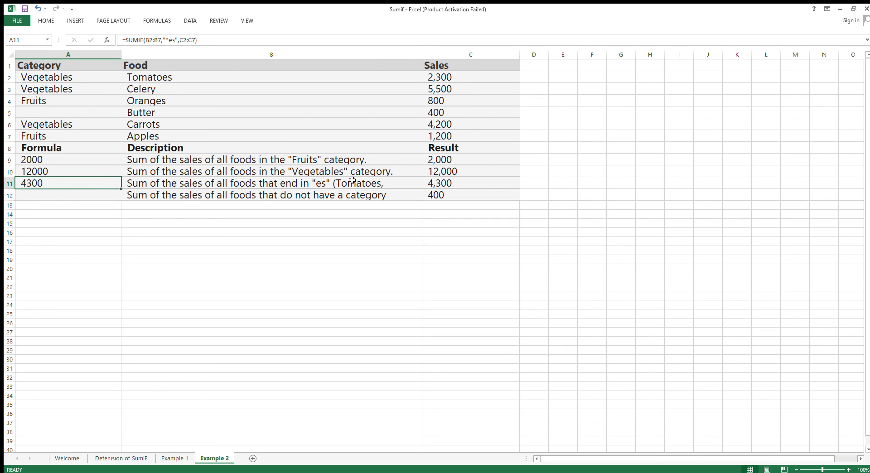
# Try the narrower wildcard criterion "*toes" in the A11 SUMIF formula
pyautogui.doubleClick(55, 183)
pyautogui.press('Right')
pyautogui.press('Right')
pyautogui.press('Right')
pyautogui.press('Right')
pyautogui.press('Right')
pyautogui.press('Right')
pyautogui.press('Right')
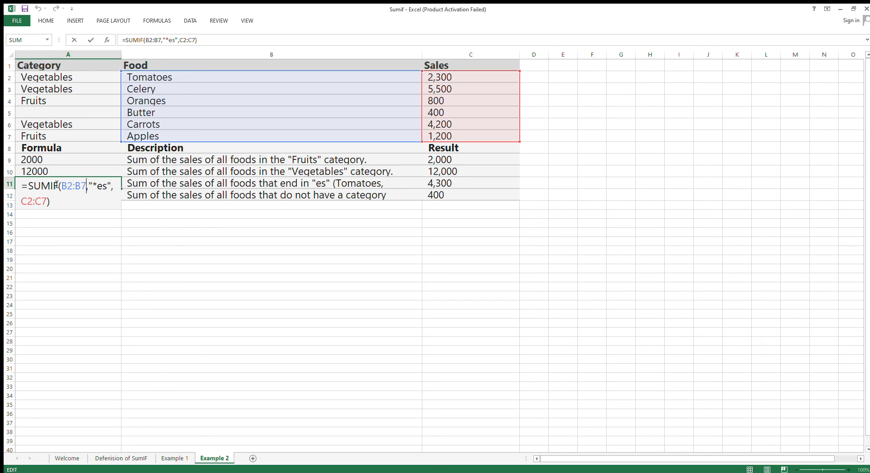
pyautogui.write('to')
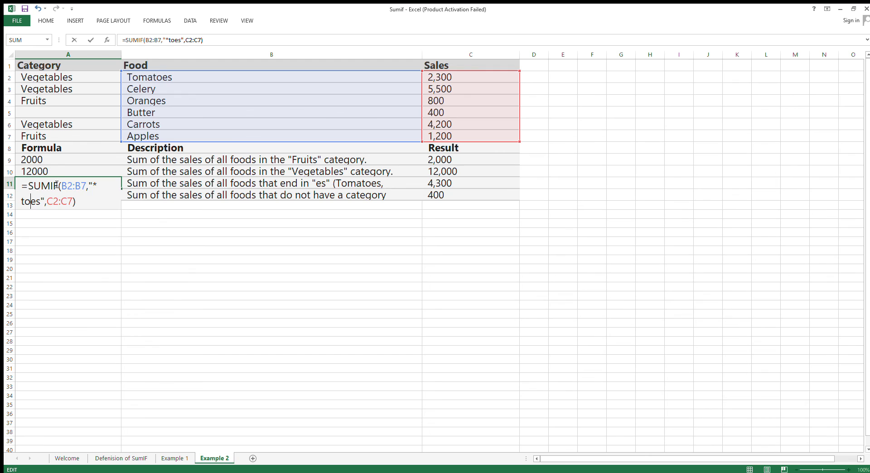
pyautogui.press('Return')
pyautogui.click(55, 183)
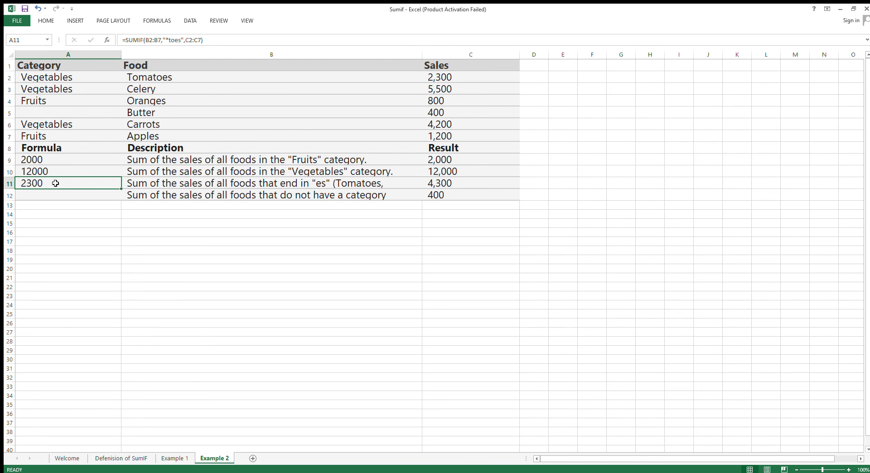
# Try the criterion "C*" in the A11 SUMIF formula to sum foods whose names begin with C
pyautogui.doubleClick(56, 183)
pyautogui.press('Right')
pyautogui.press('Right')
pyautogui.press('Right')
pyautogui.press('Right')
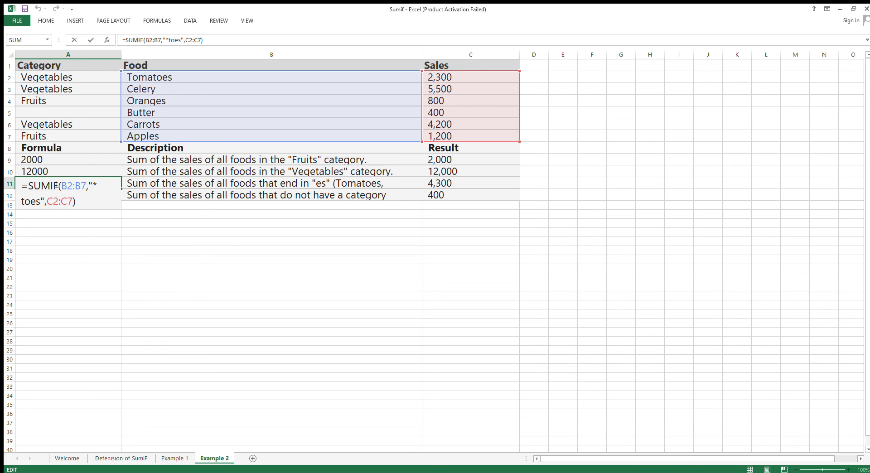
pyautogui.write('C')
pyautogui.press('Down')
pyautogui.press('Left')
pyautogui.press('Left')
pyautogui.press('Left')
pyautogui.press('Left')
pyautogui.press('Left')
pyautogui.press('Left')
pyautogui.press('Left')
pyautogui.press('Left')
pyautogui.hotkey('shift', 'Left')
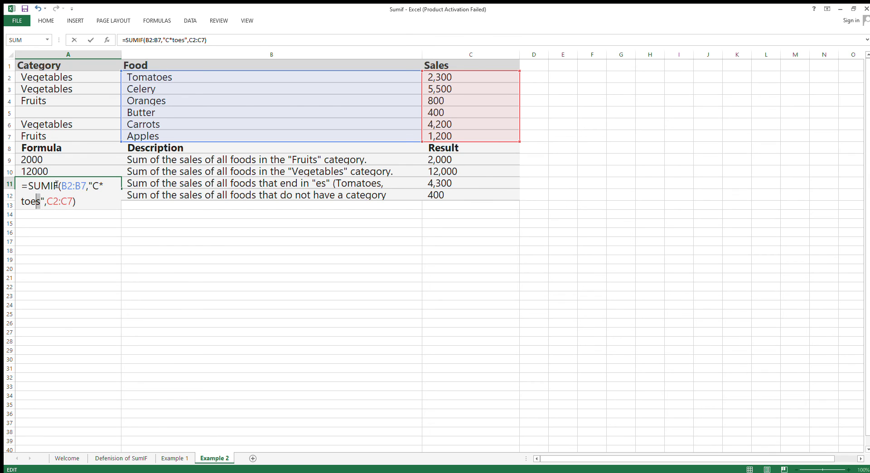
pyautogui.hotkey('shift', 'Left')
pyautogui.hotkey('shift', 'Left')
pyautogui.hotkey('shift', 'Left')
pyautogui.press('BackSpace')
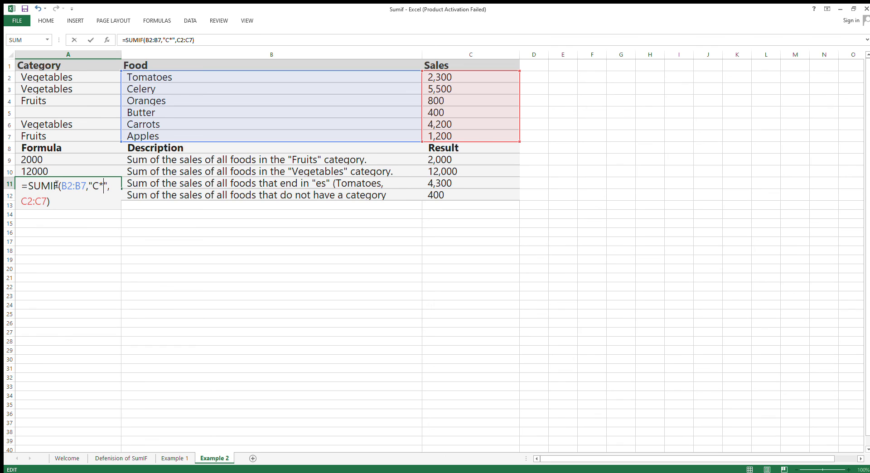
pyautogui.press('Return')
pyautogui.click(57, 185)
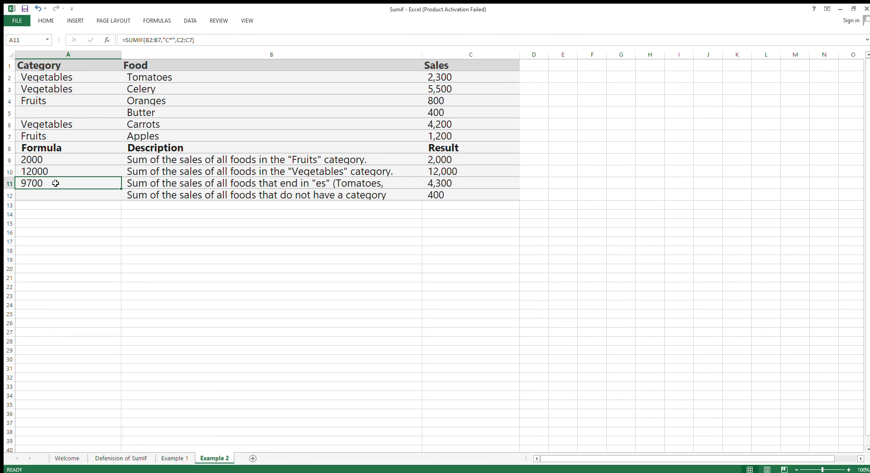
# Check the sales of Celery and Carrots against the A11 result
pyautogui.click(153, 89)
pyautogui.keyDown('ctrl'); pyautogui.scroll(3, 174, 90); pyautogui.keyUp('ctrl')
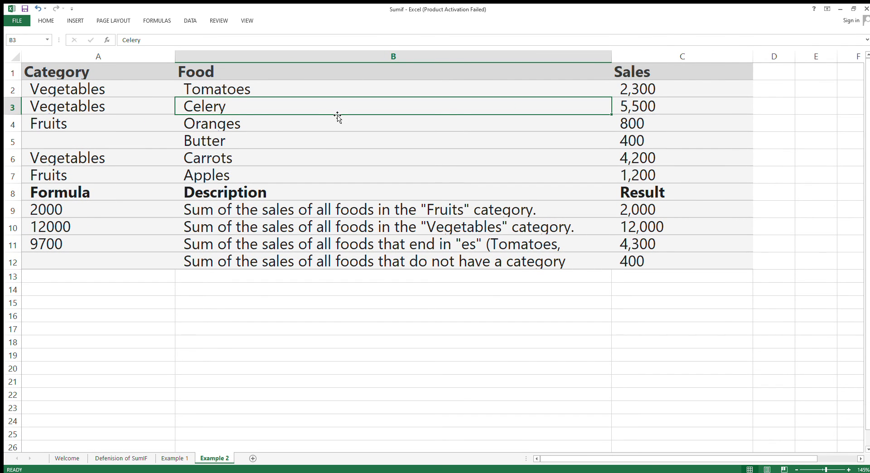
pyautogui.press('Right')
pyautogui.press('Down')
pyautogui.press('Down')
pyautogui.press('Down')
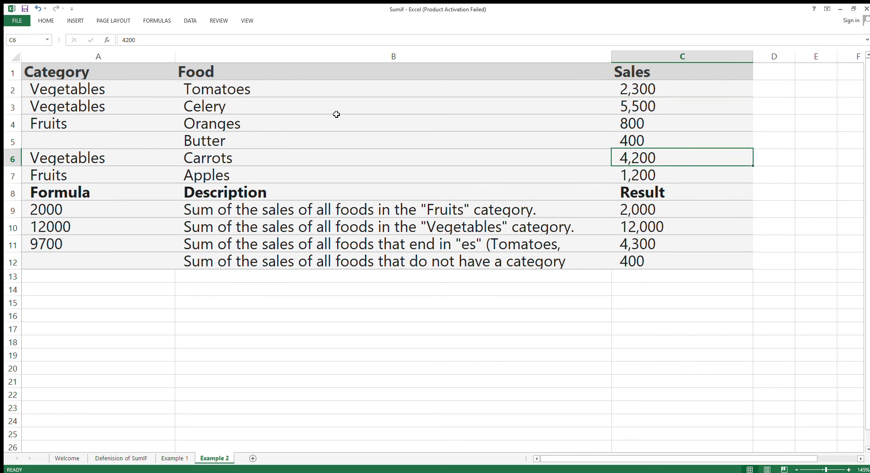
# Undo the trial criteria in A11 back to the "*es" version of the formula
pyautogui.click(59, 247)
pyautogui.hotkey('ctrl', 'z')
pyautogui.scroll(-3, 142, 287)
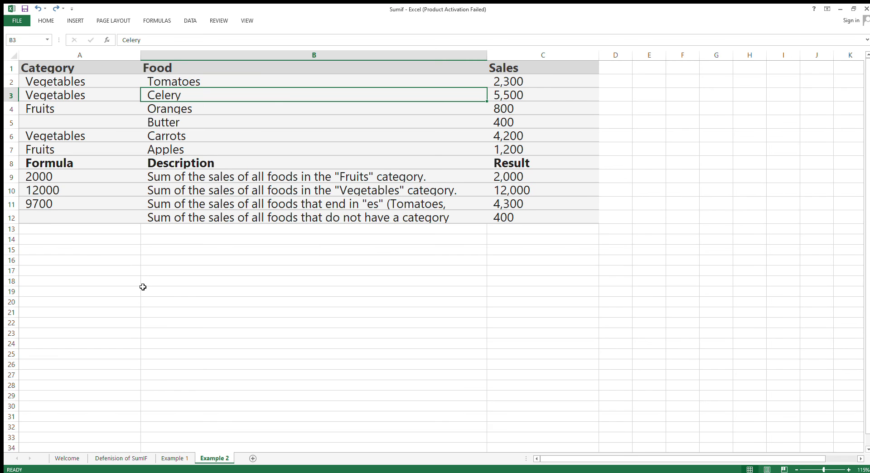
pyautogui.hotkey('ctrl', 'z')
pyautogui.hotkey('ctrl', 'y')
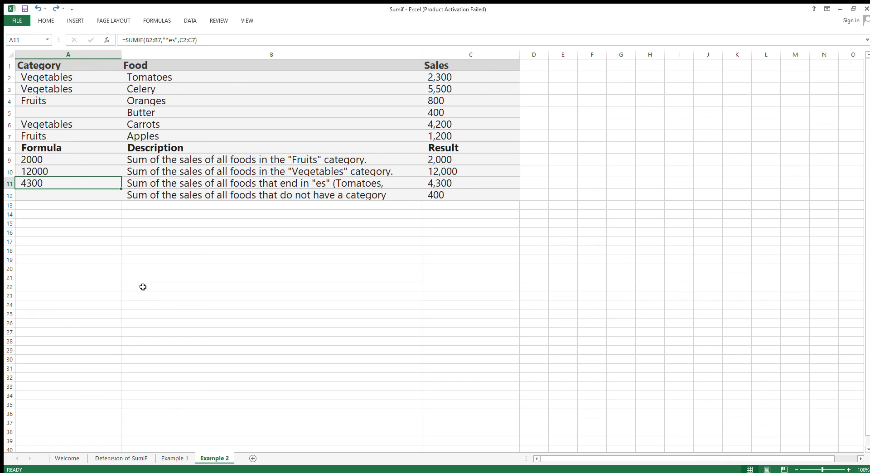
pyautogui.scroll(3, 143, 287)
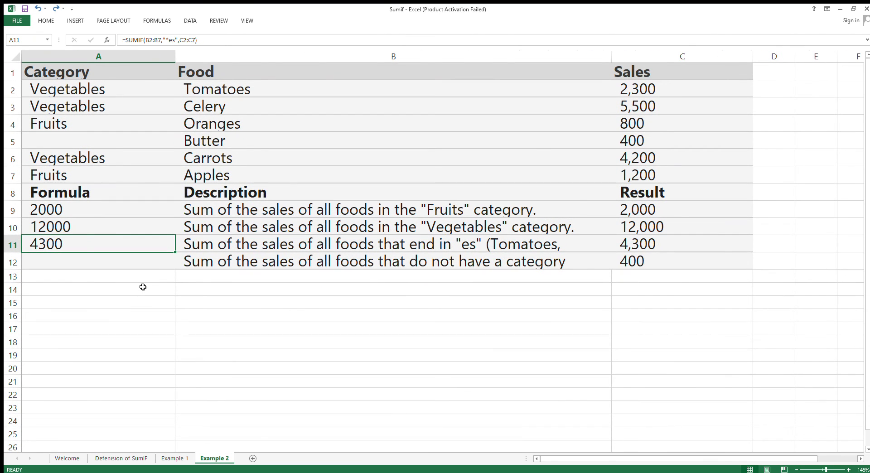
# Examine the category cells A2:A7, including the blank A5, against the description for the A12 formula
pyautogui.click(150, 263)
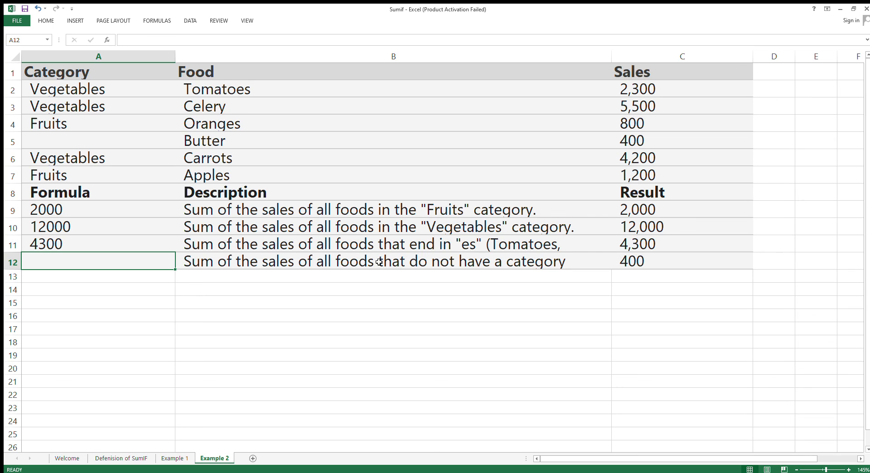
pyautogui.click(79, 158)
pyautogui.press('Up')
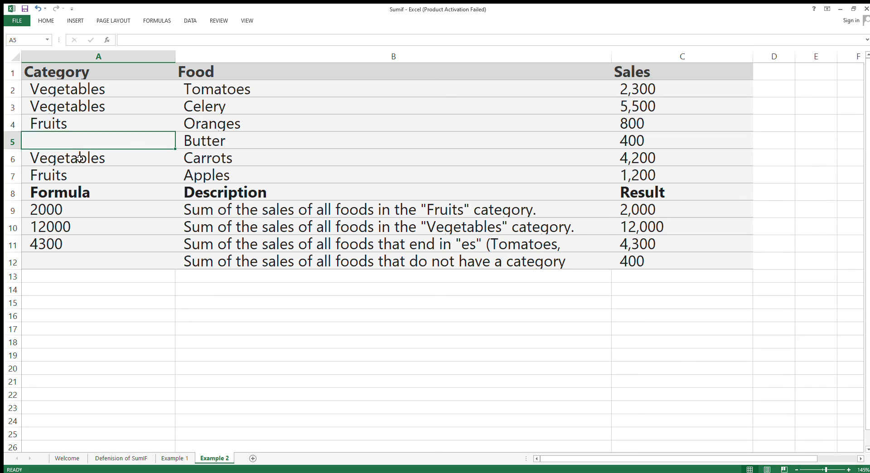
pyautogui.press('Up')
pyautogui.press('Up')
pyautogui.press('Up')
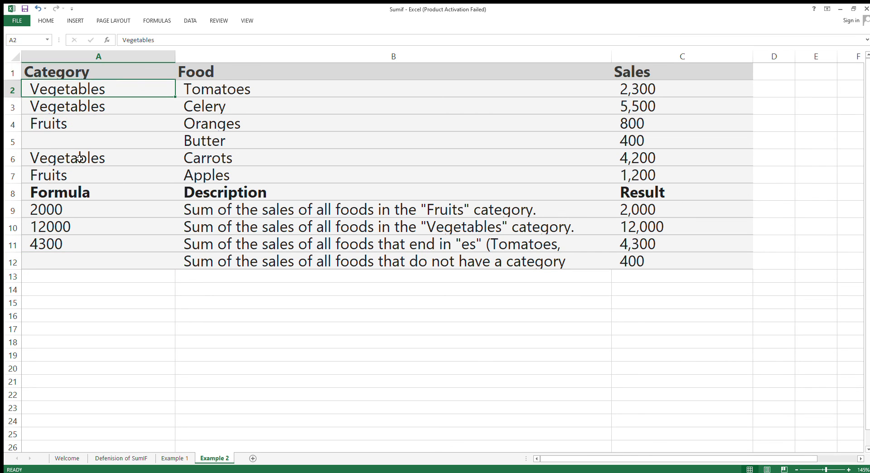
pyautogui.press('Down')
pyautogui.press('Down')
pyautogui.press('Down')
pyautogui.press('Down')
pyautogui.press('Down')
pyautogui.press('Down')
pyautogui.press('Down')
pyautogui.press('Down')
pyautogui.press('Down')
pyautogui.press('Down')
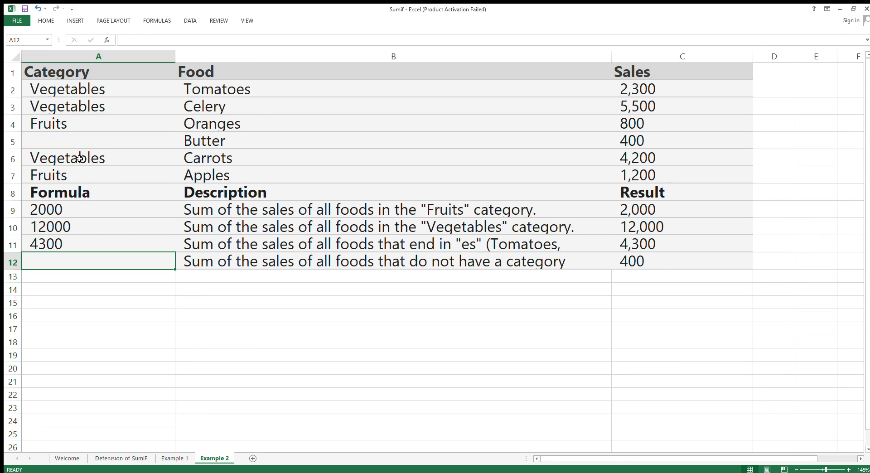
# Begin a SUMIF formula in A12 using the categories A2:A7 as the criteria range
pyautogui.write('=sumif(')
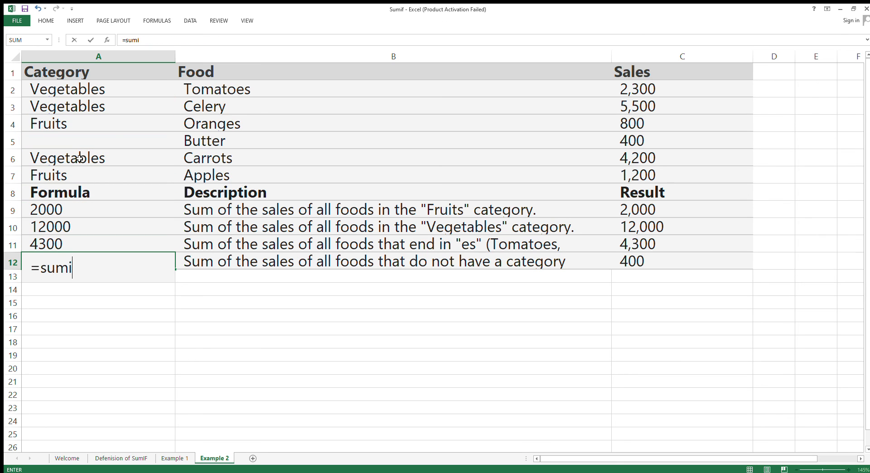
pyautogui.click(71, 94)
pyautogui.hotkey('shift', 'Down')
pyautogui.hotkey('shift', 'Down')
pyautogui.hotkey('shift', 'Down')
pyautogui.hotkey('shift', 'Down')
pyautogui.hotkey('shift', 'Down')
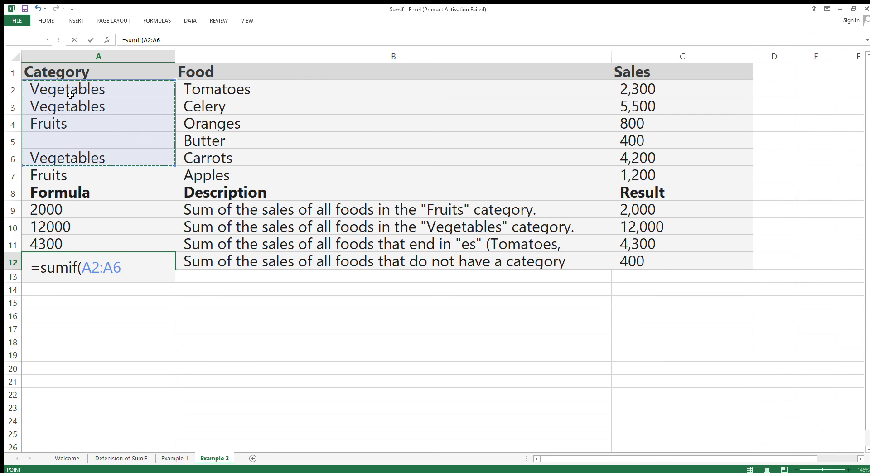
pyautogui.write(',')
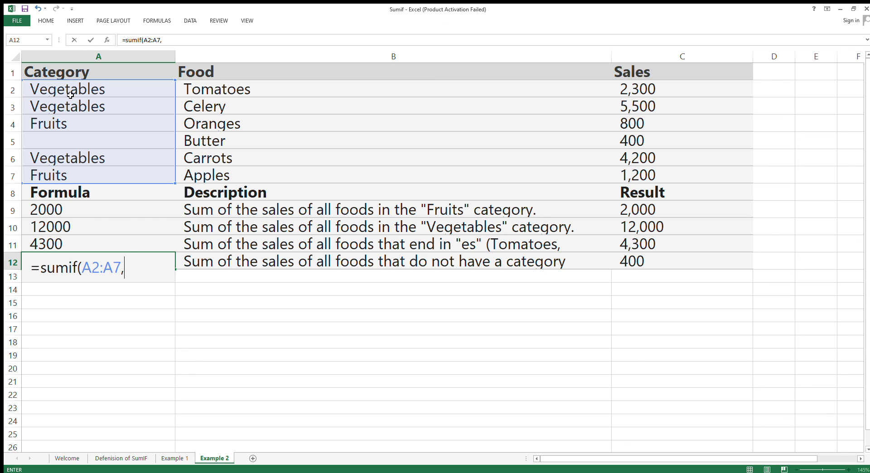
# Add an empty string "" as the criterion of the A12 SUMIF formula, ready for the sum range argument
pyautogui.write('""')
pyautogui.write(',')
pyautogui.click(100, 269)
pyautogui.click(641, 92)
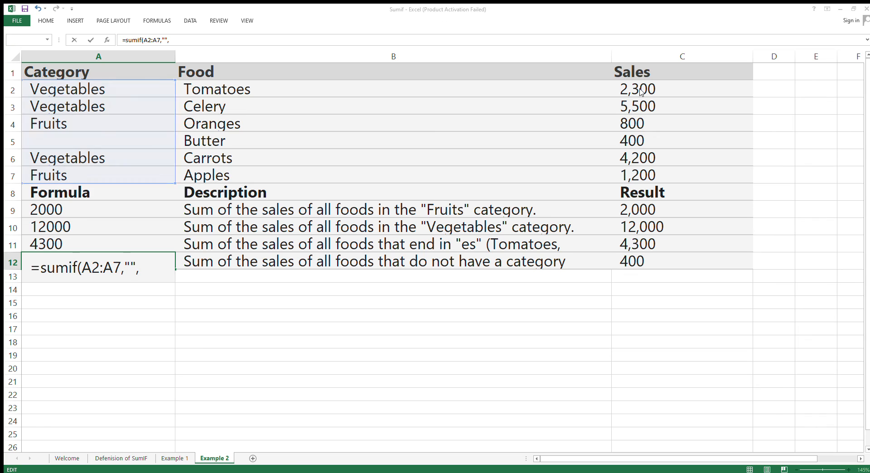
pyautogui.click(180, 285)
pyautogui.click(144, 274)
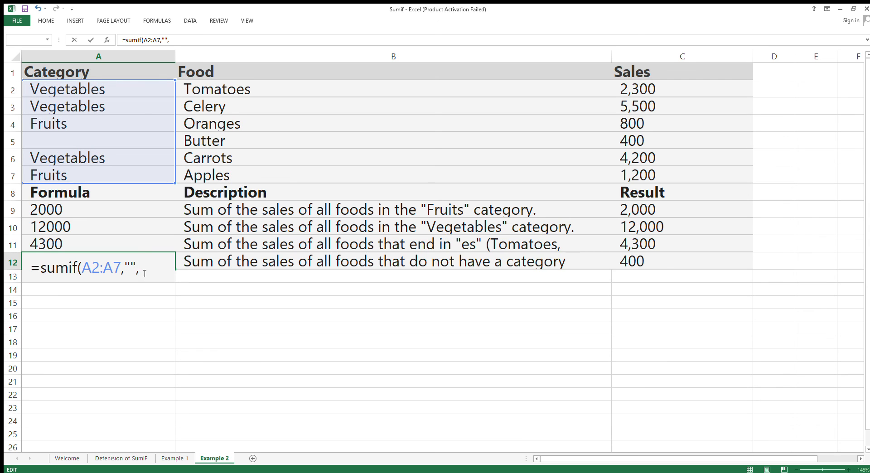
# Complete the A12 SUMIF formula with the sales C2:C7 as the sum range
pyautogui.moveTo(651, 89); pyautogui.dragTo(650, 123)
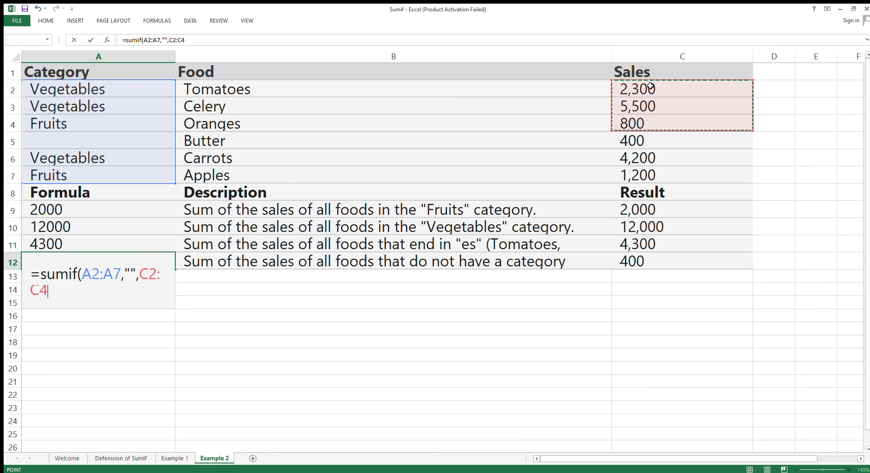
pyautogui.hotkey('shift', 'Down')
pyautogui.hotkey('shift', 'Down')
pyautogui.hotkey('shift', 'Down')
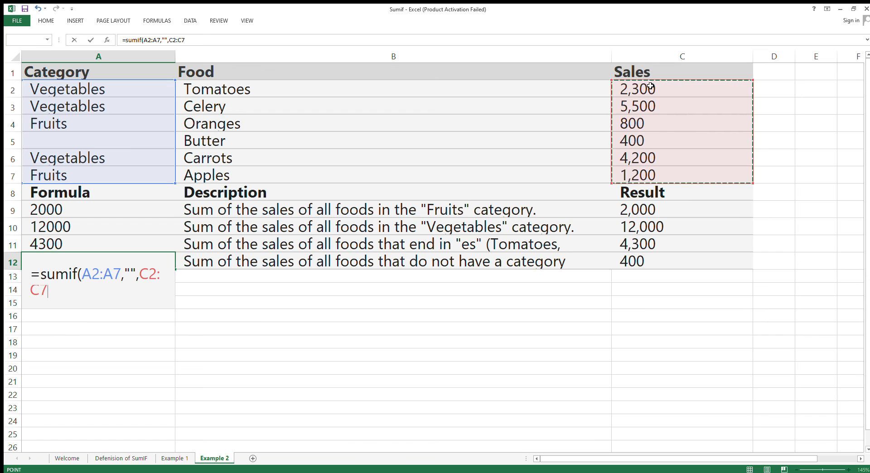
pyautogui.write(')')
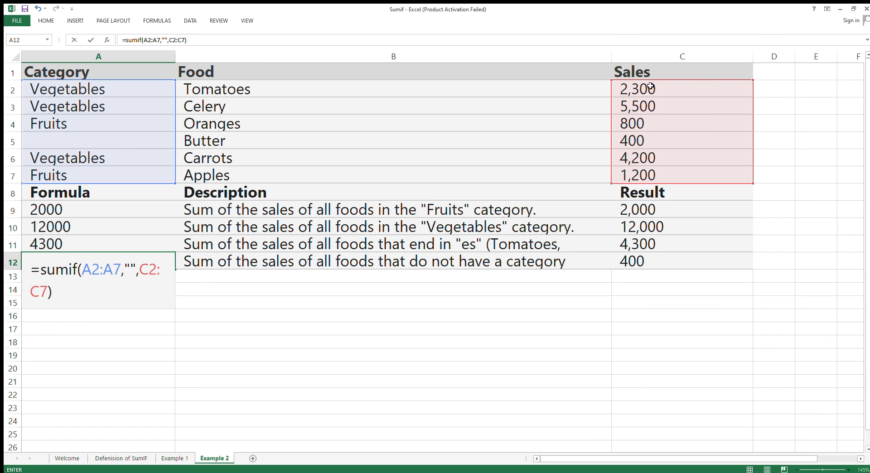
pyautogui.press('Return')
pyautogui.press('Up')
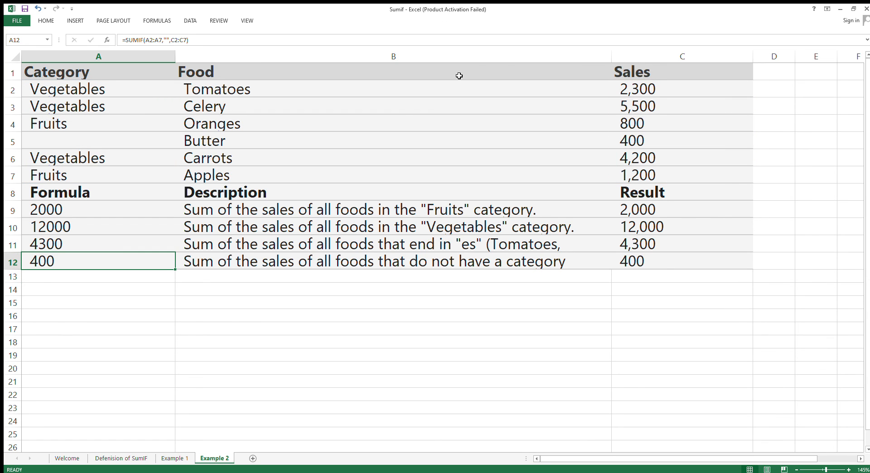
# Try 500 as Butter's sales in C5 to test the A12 formula, undo that change and reselect A12
pyautogui.click(94, 136)
pyautogui.press('Right')
pyautogui.press('Right')
pyautogui.press('Right')
pyautogui.press('Right')
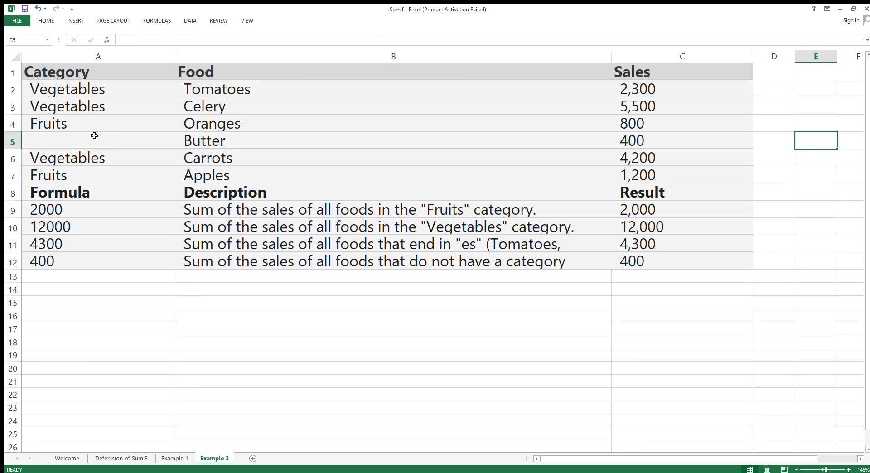
pyautogui.press('Left')
pyautogui.press('Left')
pyautogui.write('500')
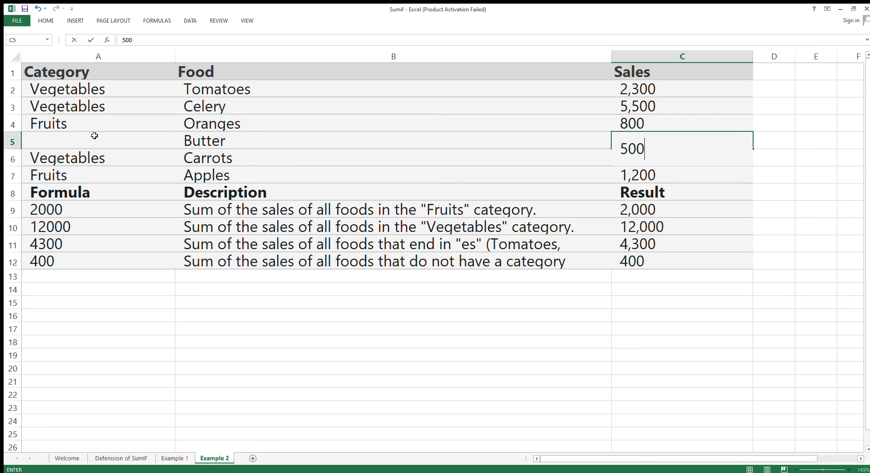
pyautogui.press('Return')
pyautogui.hotkey('ctrl', 'z')
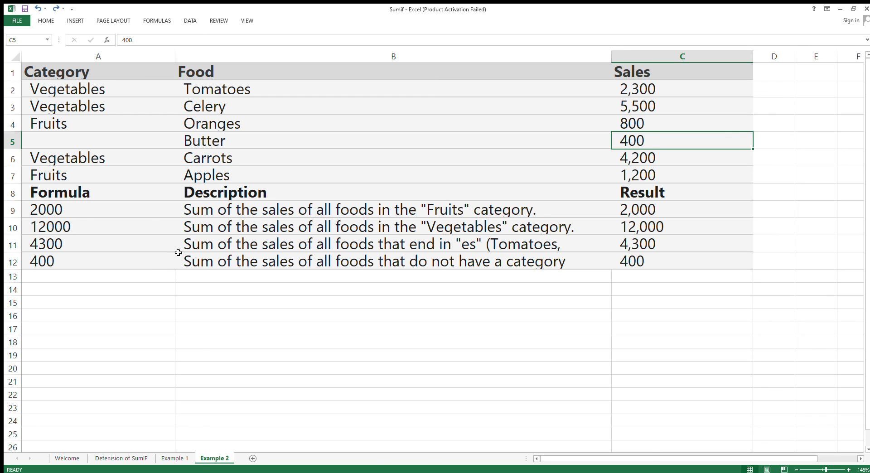
pyautogui.click(138, 256)
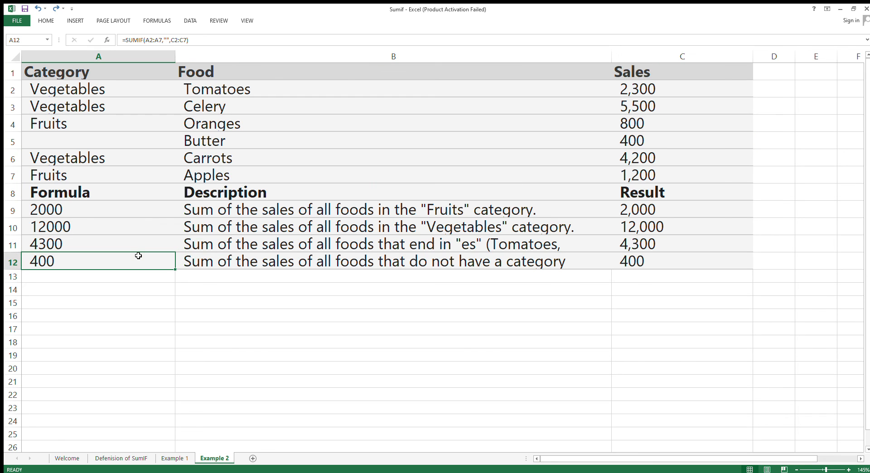